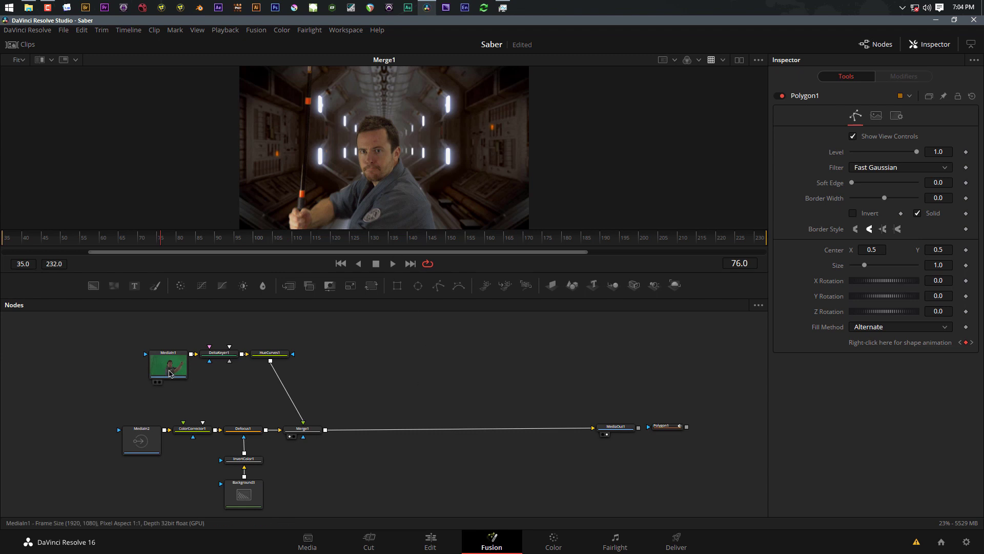
Play the green-screen clip to review its motion, then stop and scrub back to around frame 85.
{"action": "left_click_drag", "start_coordinate": [170, 373], "coordinate": [390, 169]}
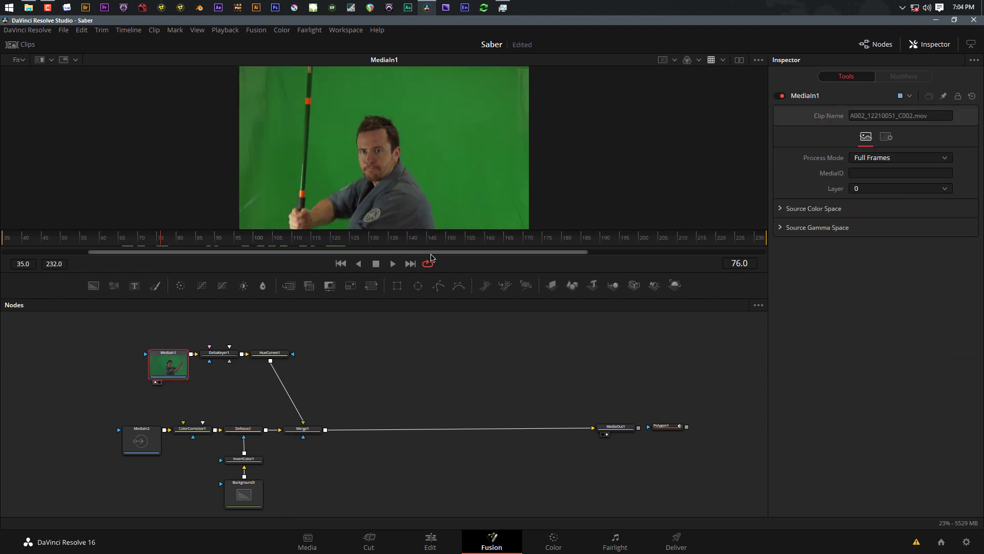
{"action": "key", "text": "space"}
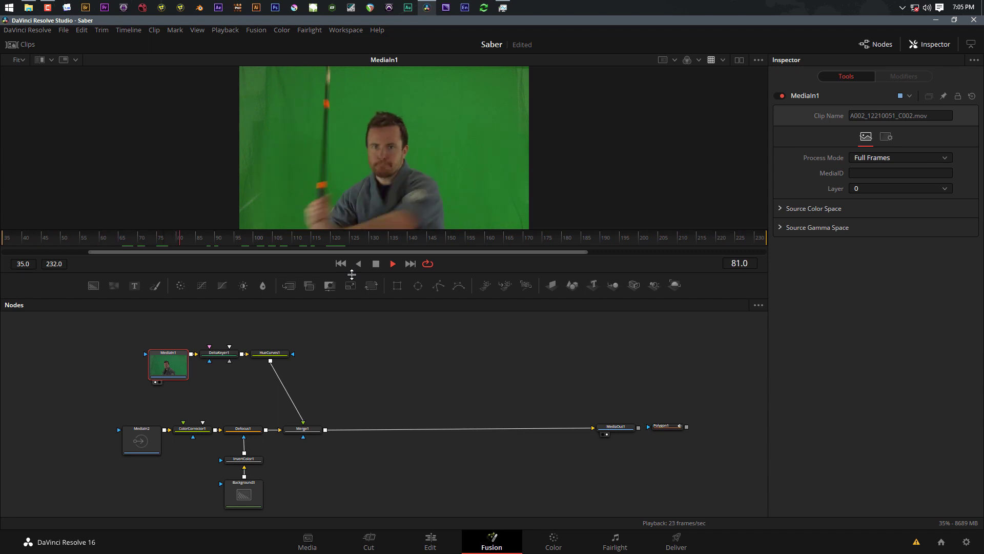
{"action": "key", "text": "space"}
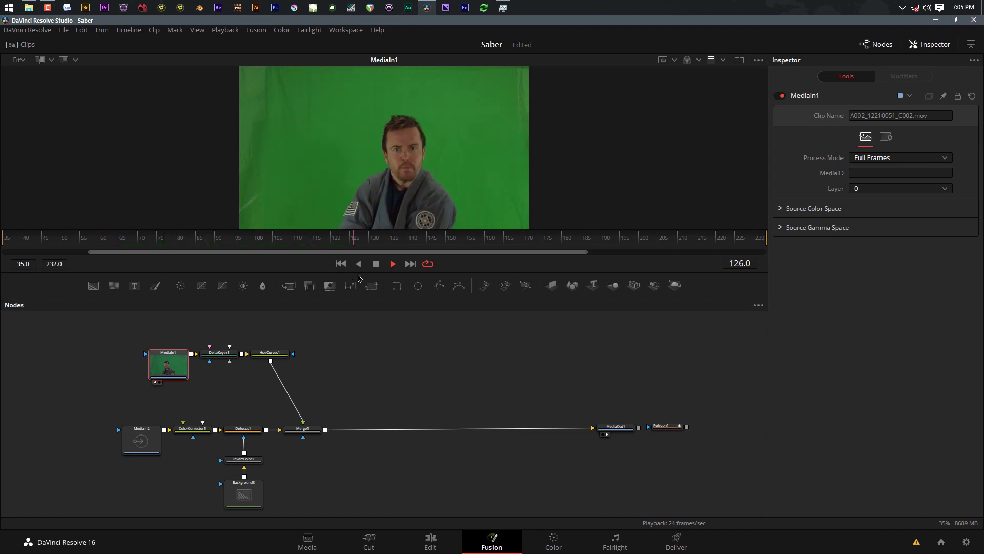
{"action": "left_click_drag", "start_coordinate": [392, 240], "coordinate": [153, 245]}
View DeltaKeyer1, HueCurves1 and Merge1 in turn, ending on the actor-over-corridor composite, then deselect.
{"action": "left_click", "coordinate": [219, 353]}
{"action": "key", "text": "1"}
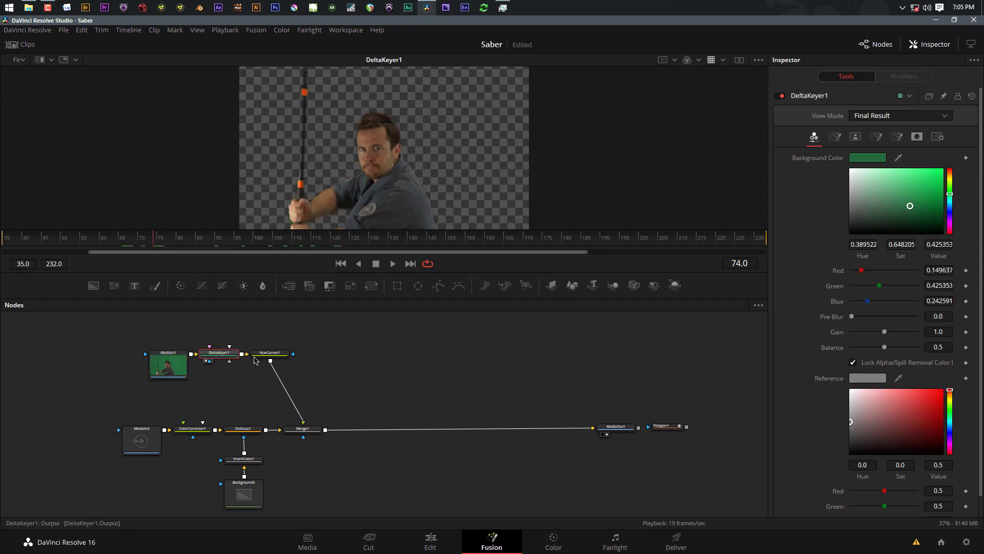
{"action": "left_click", "coordinate": [279, 356]}
{"action": "key", "text": "1"}
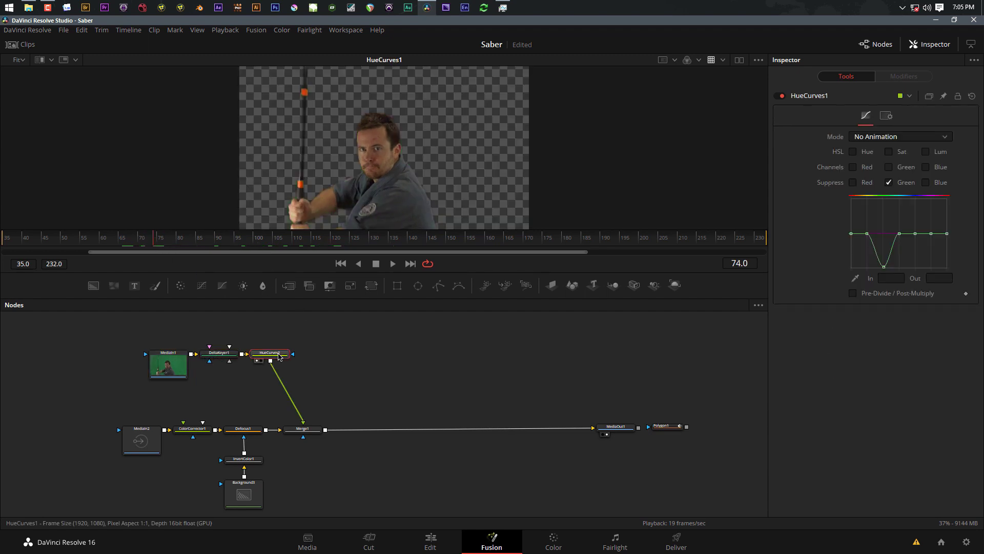
{"action": "left_click", "coordinate": [308, 431]}
{"action": "key", "text": "1"}
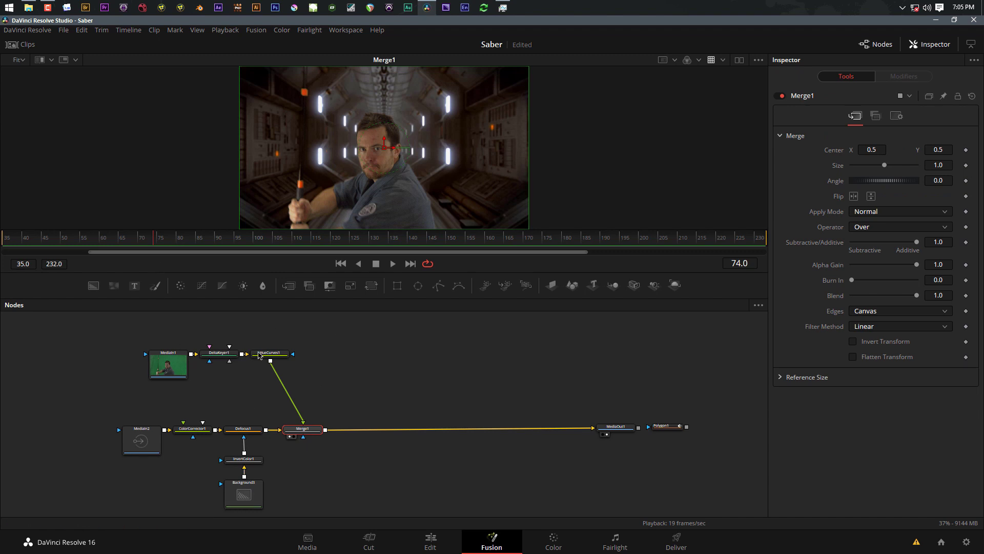
{"action": "left_click", "coordinate": [404, 368]}
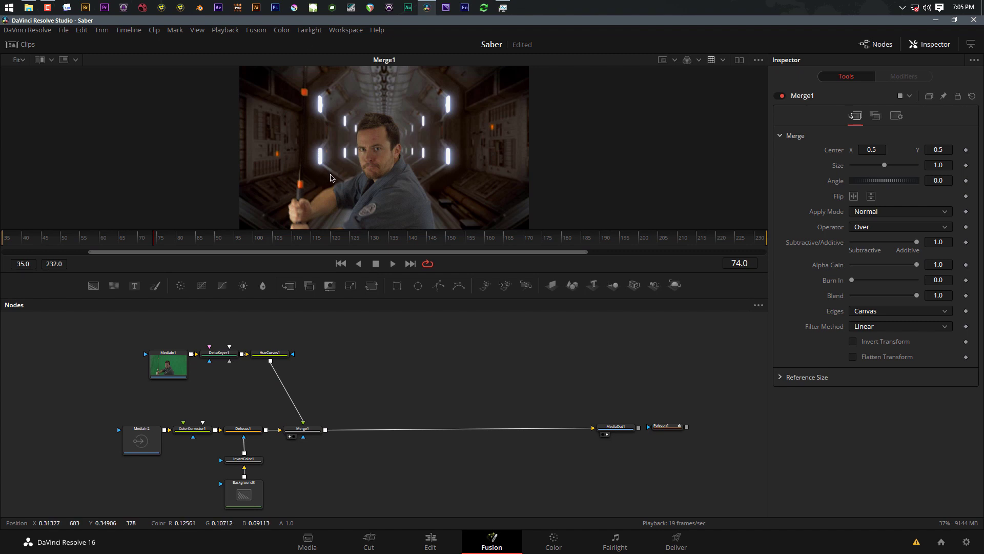
{"action": "mouse_move", "coordinate": [174, 367]}
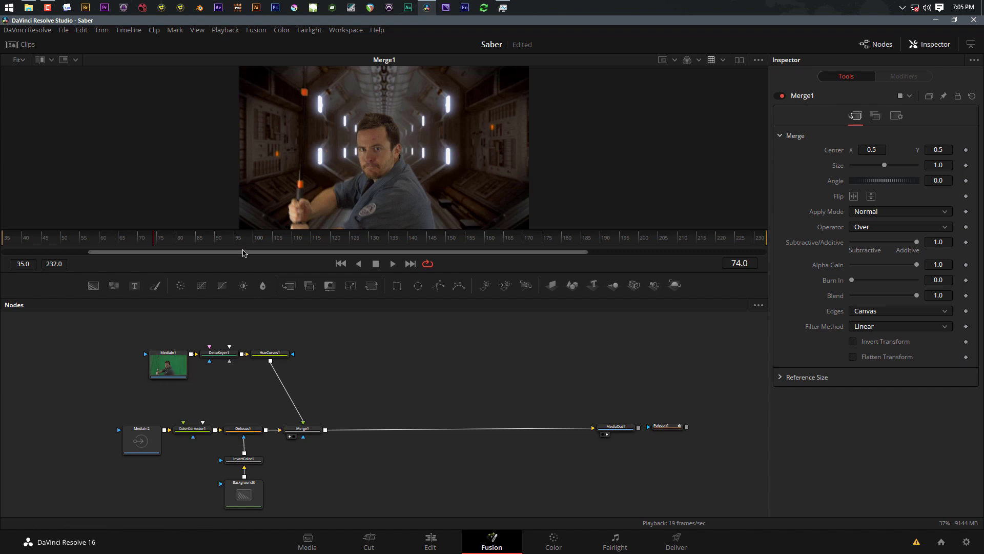
Load the raw MediaIn1 green-screen footage into the viewer and clear the node selection.
{"action": "left_click", "coordinate": [168, 365]}
{"action": "key", "text": "1"}
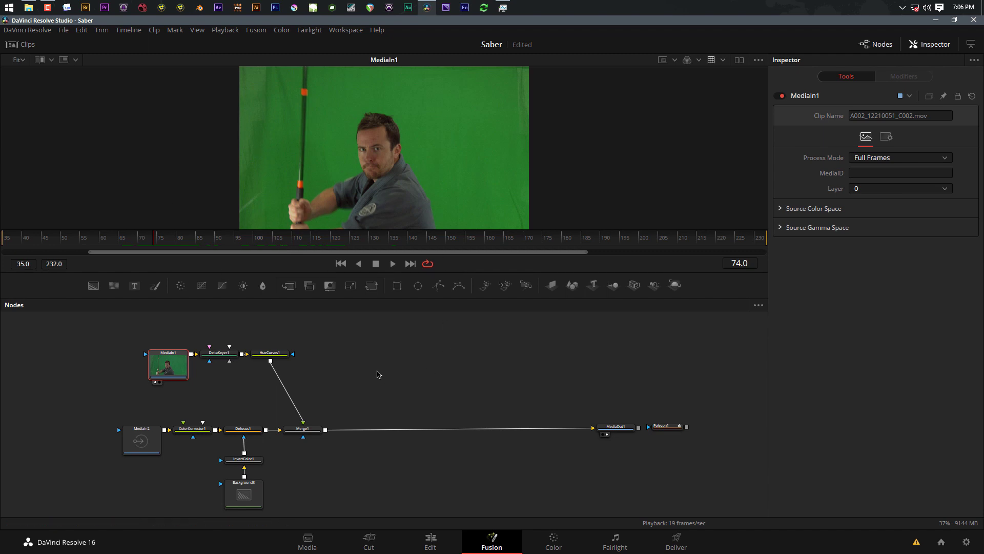
{"action": "left_click", "coordinate": [422, 357]}
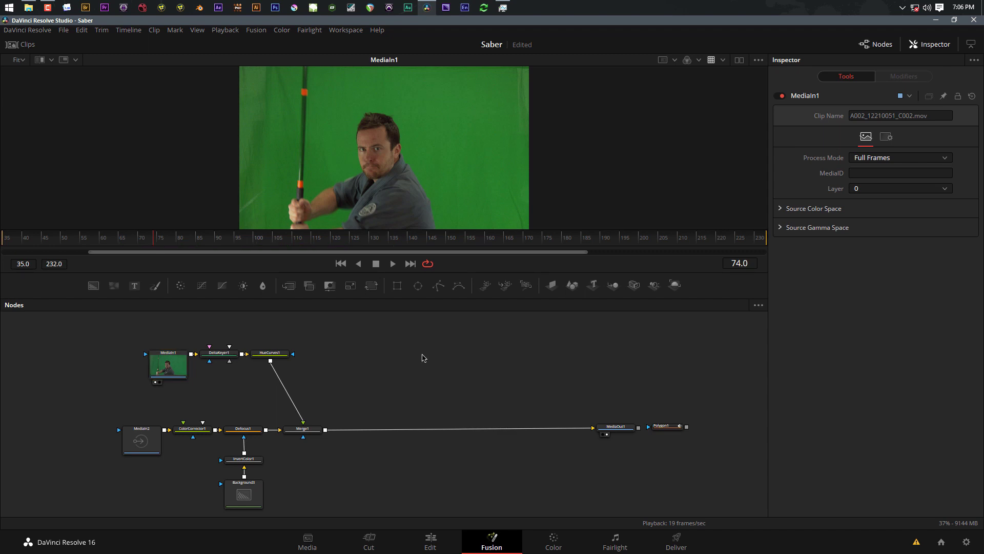
Add a Polygon mask and trace a trial outline around the actor.
{"action": "left_click", "coordinate": [439, 287]}
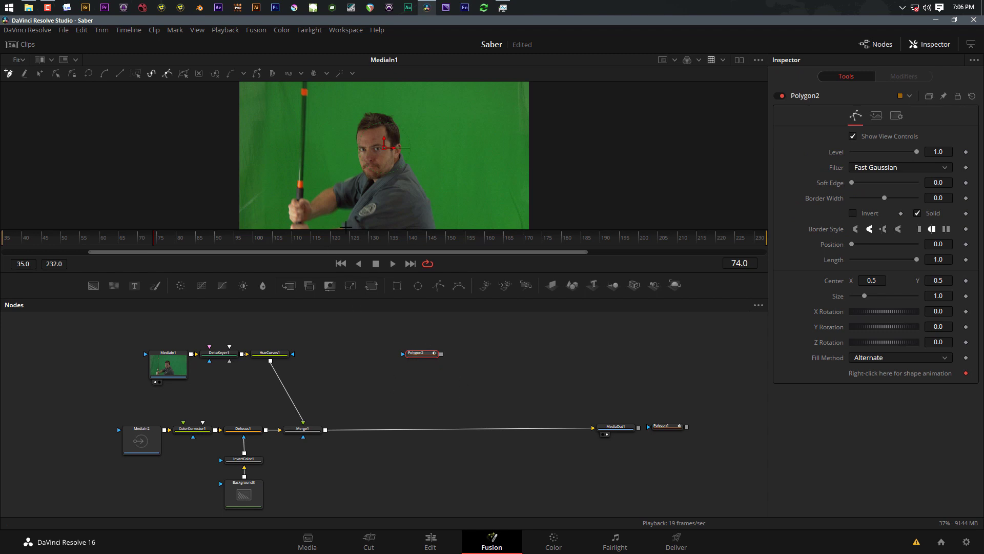
{"action": "left_click", "coordinate": [422, 108]}
{"action": "left_click", "coordinate": [358, 130]}
{"action": "left_click", "coordinate": [351, 173]}
{"action": "left_click", "coordinate": [347, 194]}
{"action": "left_click", "coordinate": [453, 207]}
{"action": "left_click", "coordinate": [470, 154]}
{"action": "left_click", "coordinate": [442, 148]}
{"action": "left_click", "coordinate": [446, 123]}
Close the trial polygon, view Polygon2 on its own, then delete it.
{"action": "left_click", "coordinate": [449, 112]}
{"action": "left_click", "coordinate": [422, 108]}
{"action": "key", "text": "1"}
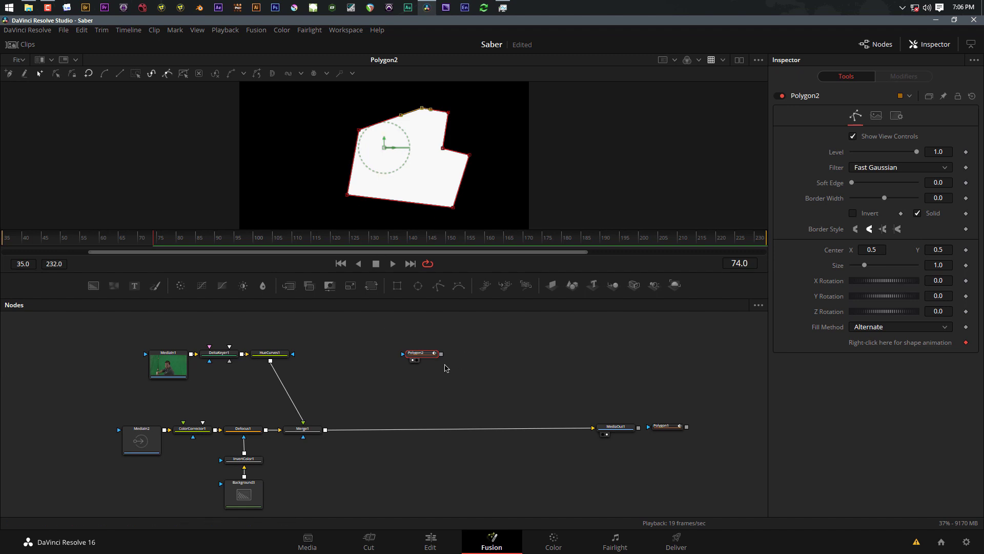
{"action": "key", "text": "Delete"}
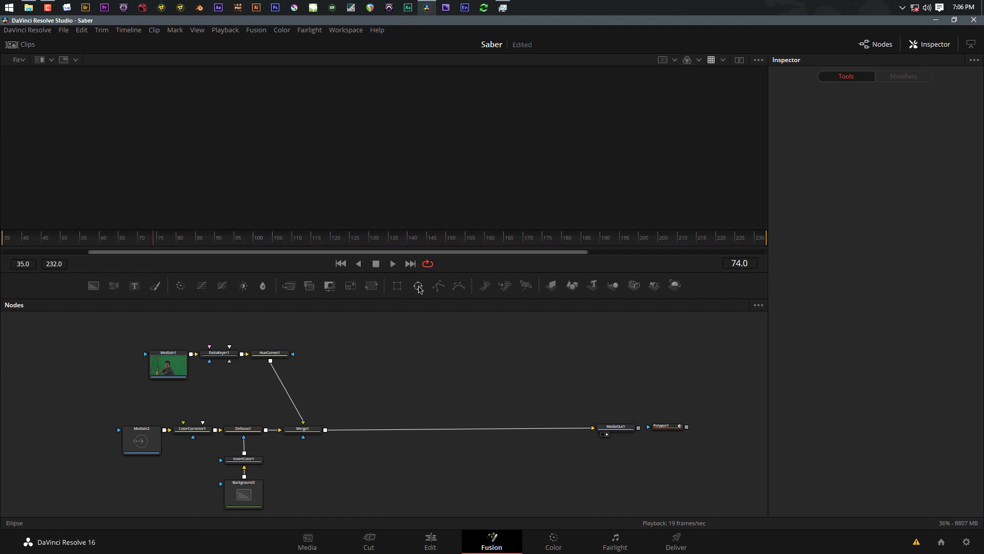
Add a fresh polygon mask and show the MediaIn1 footage zoomed in on the saber handle.
{"action": "left_click", "coordinate": [438, 285]}
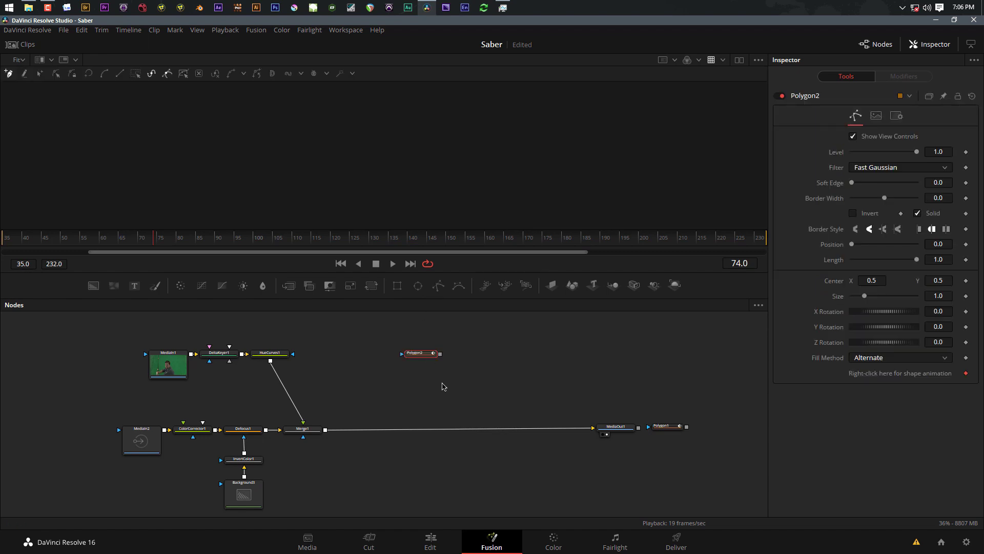
{"action": "left_click", "coordinate": [163, 365]}
{"action": "key", "text": "1"}
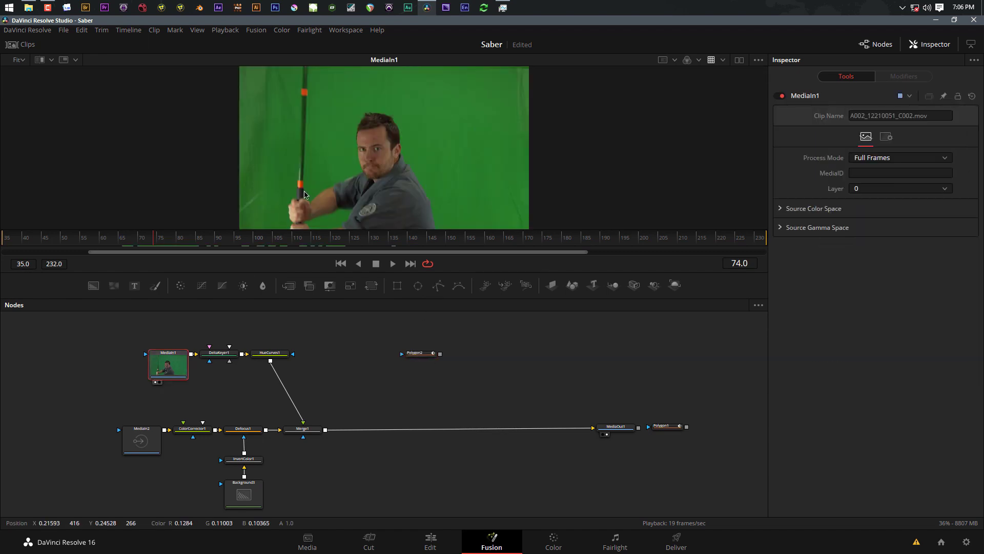
{"action": "scroll", "coordinate": [301, 192], "scroll_direction": "up", "scroll_amount": 2}
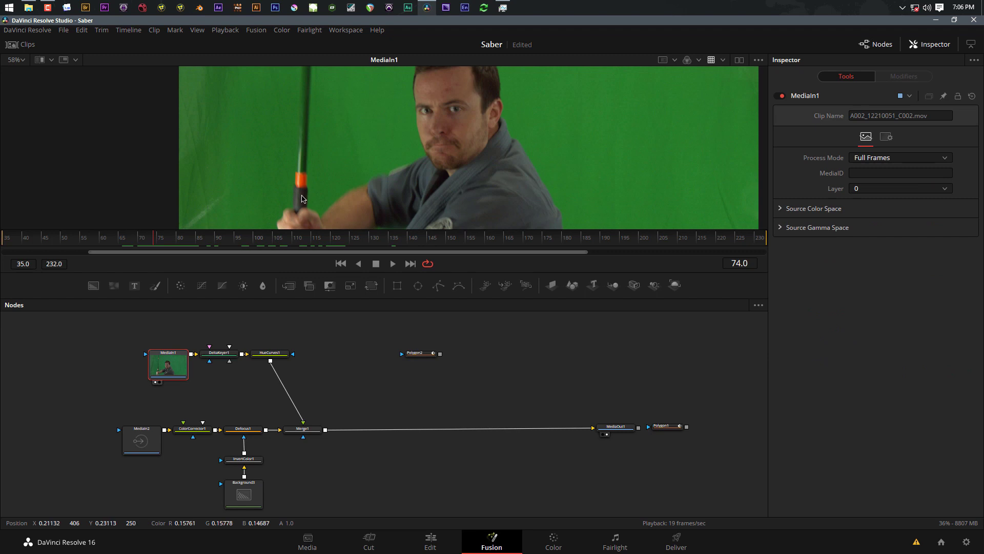
{"action": "scroll", "coordinate": [302, 192], "scroll_direction": "up", "scroll_amount": 2}
Start the blade outline with points at the handle, extending above the top of frame.
{"action": "key", "text": "Tab"}
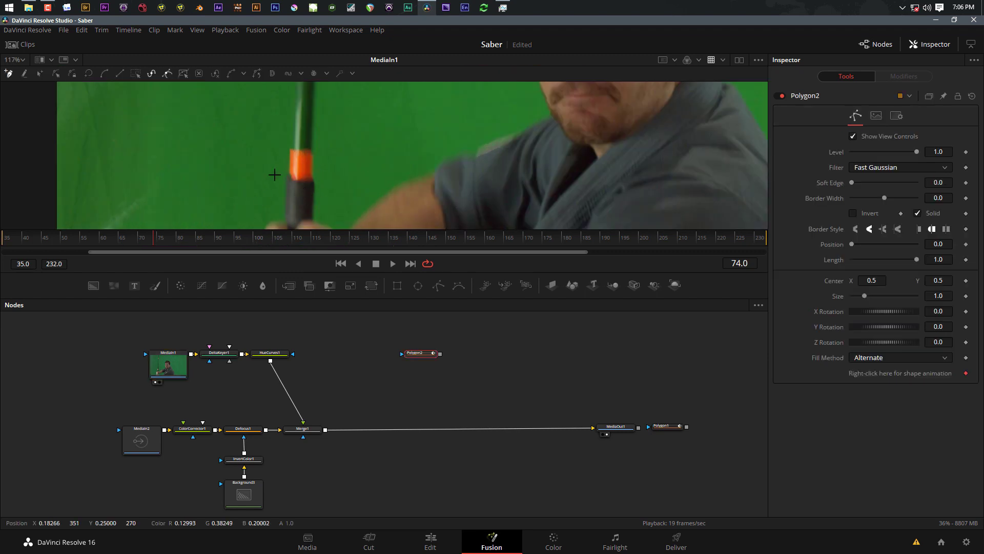
{"action": "left_click", "coordinate": [287, 172]}
{"action": "left_click", "coordinate": [312, 177]}
{"action": "scroll", "coordinate": [333, 168], "scroll_direction": "down", "scroll_amount": 8}
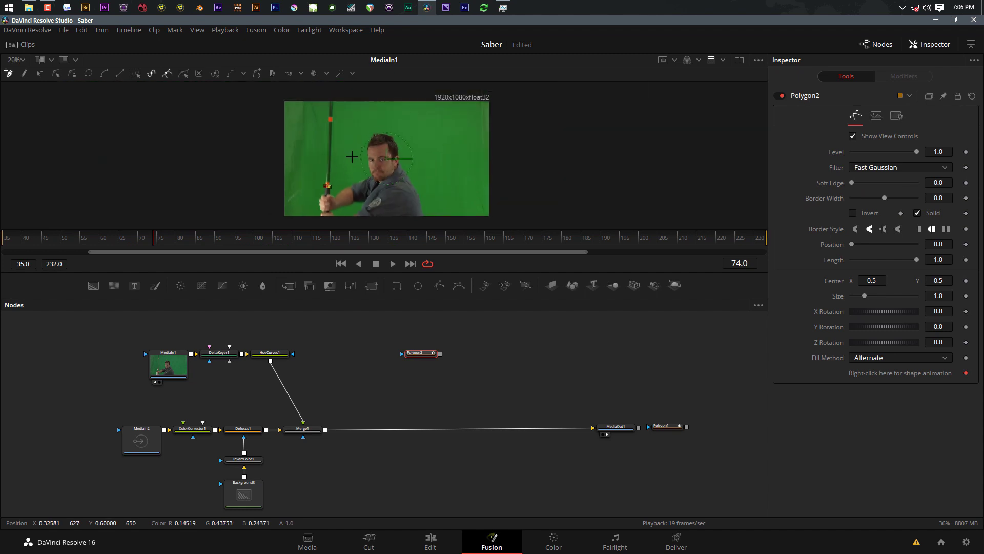
{"action": "left_click", "coordinate": [346, 148]}
{"action": "scroll", "coordinate": [331, 215], "scroll_direction": "up", "scroll_amount": 4}
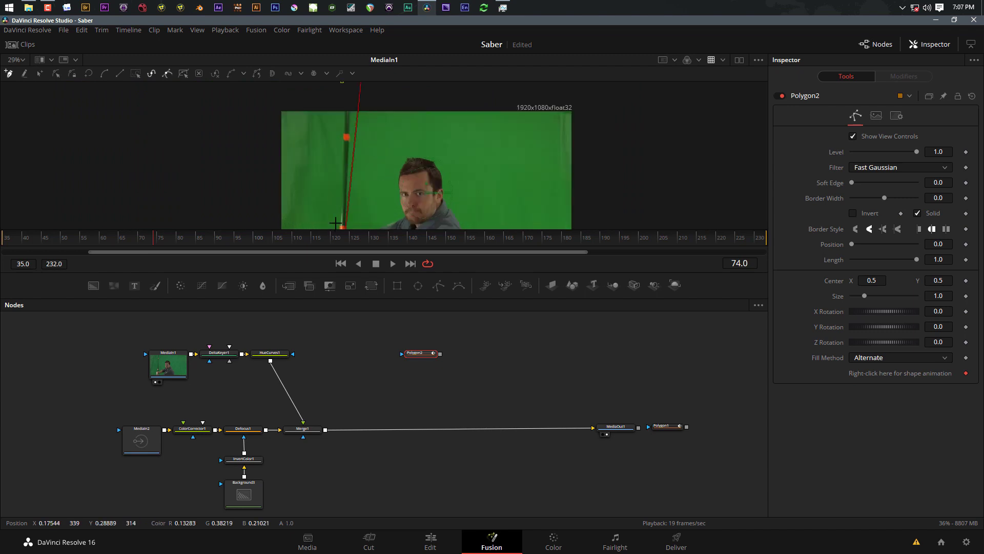
{"action": "scroll", "coordinate": [330, 147], "scroll_direction": "down", "scroll_amount": 1}
{"action": "scroll", "coordinate": [333, 149], "scroll_direction": "up", "scroll_amount": 2}
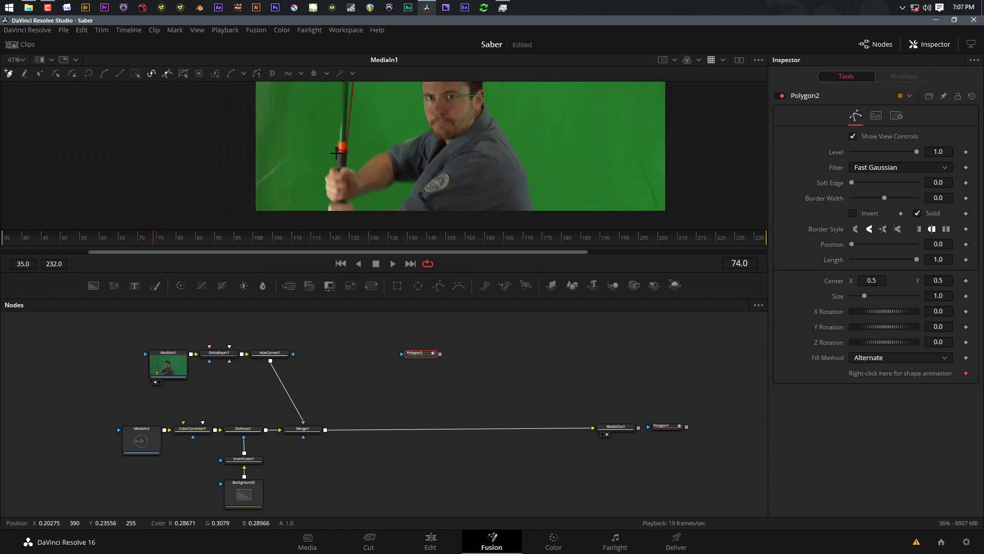
Close the blade outline at the handle and narrow the top of the shape.
{"action": "left_click", "coordinate": [338, 150]}
{"action": "scroll", "coordinate": [382, 154], "scroll_direction": "up", "scroll_amount": 2}
{"action": "scroll", "coordinate": [389, 164], "scroll_direction": "down", "scroll_amount": 1}
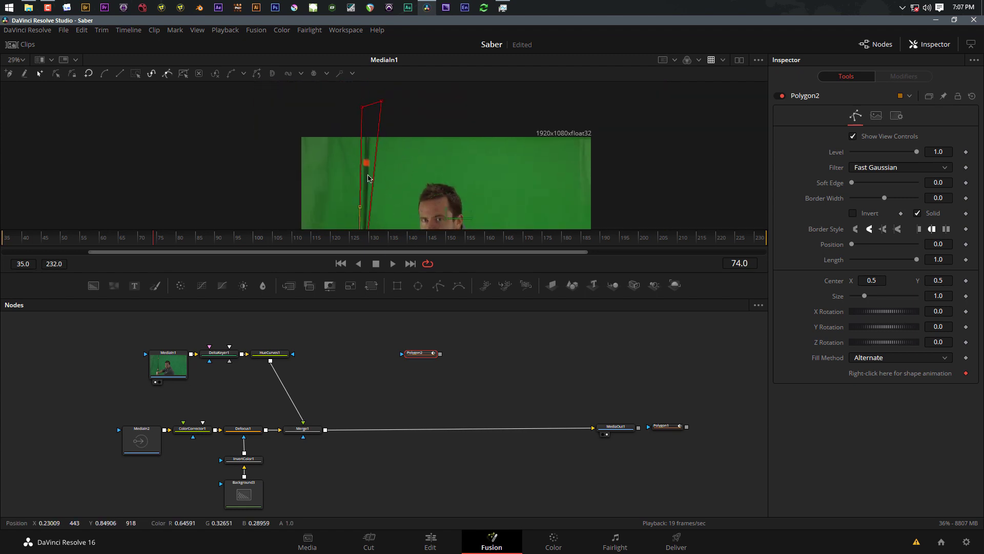
{"action": "left_click_drag", "start_coordinate": [381, 102], "coordinate": [373, 103]}
{"action": "scroll", "coordinate": [374, 105], "scroll_direction": "up", "scroll_amount": 3}
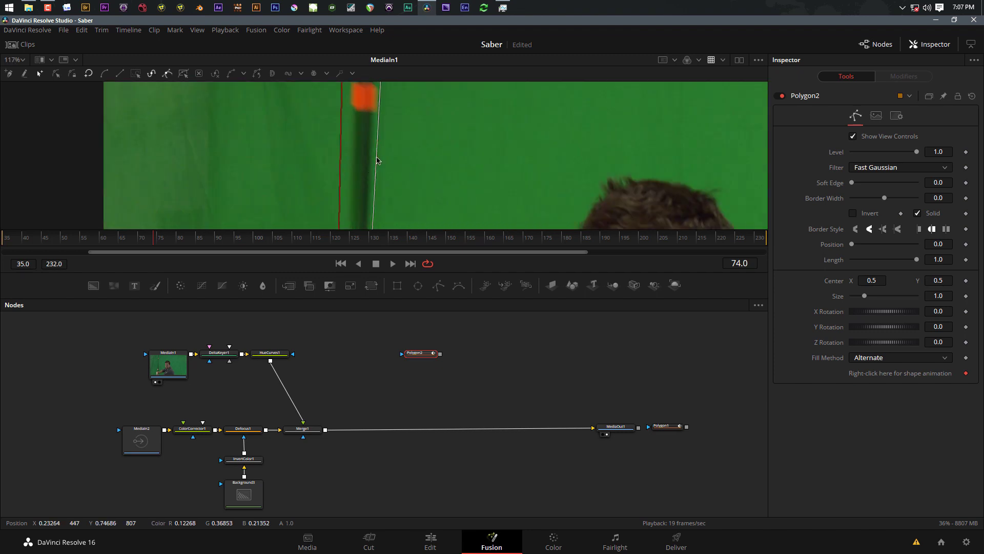
{"action": "scroll", "coordinate": [382, 113], "scroll_direction": "down", "scroll_amount": 2}
{"action": "scroll", "coordinate": [384, 117], "scroll_direction": "down", "scroll_amount": 2}
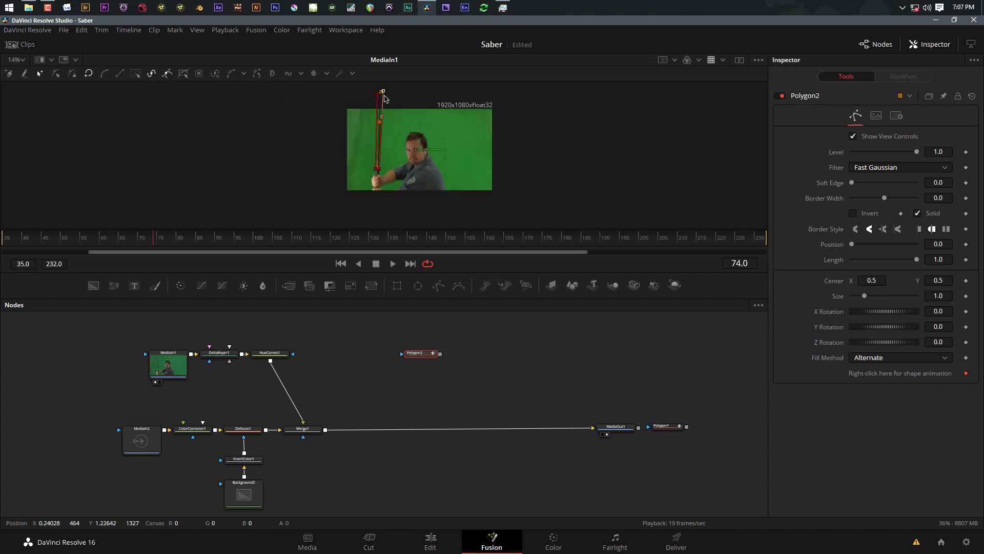
{"action": "scroll", "coordinate": [395, 118], "scroll_direction": "up", "scroll_amount": 3}
{"action": "scroll", "coordinate": [400, 133], "scroll_direction": "up", "scroll_amount": 2}
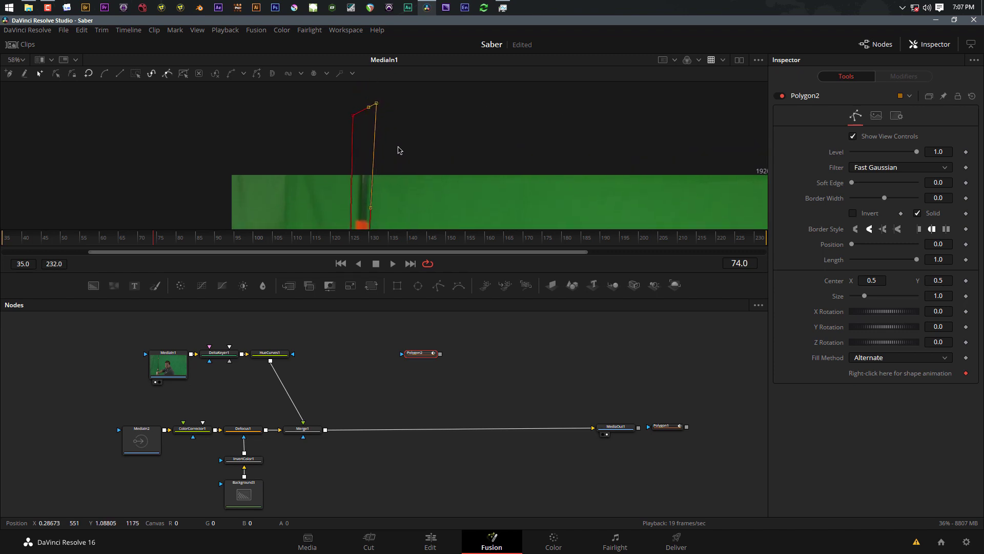
Shift the blade's top tip slightly left and level the bottom edge across the orange grip.
{"action": "left_click_drag", "start_coordinate": [377, 104], "coordinate": [361, 119]}
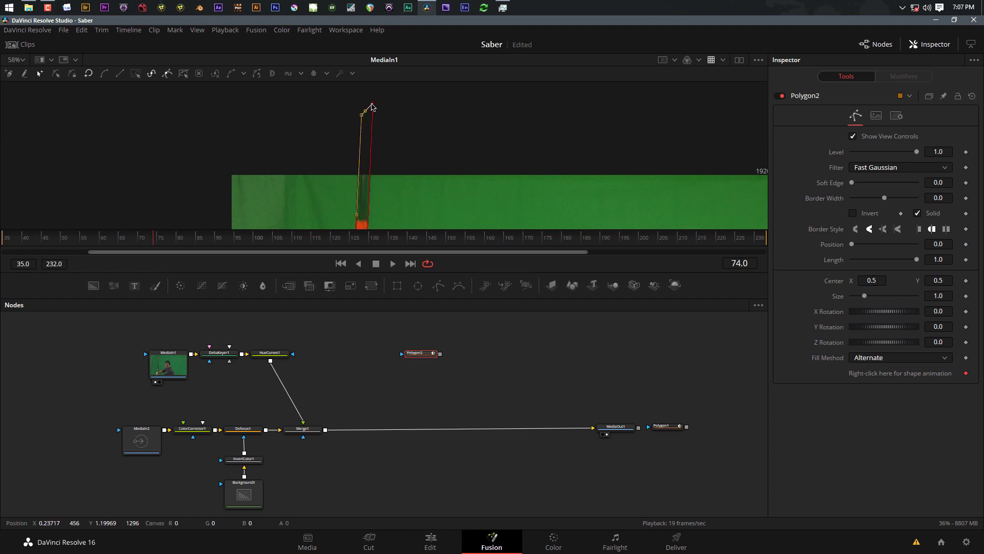
{"action": "scroll", "coordinate": [417, 86], "scroll_direction": "down", "scroll_amount": 2}
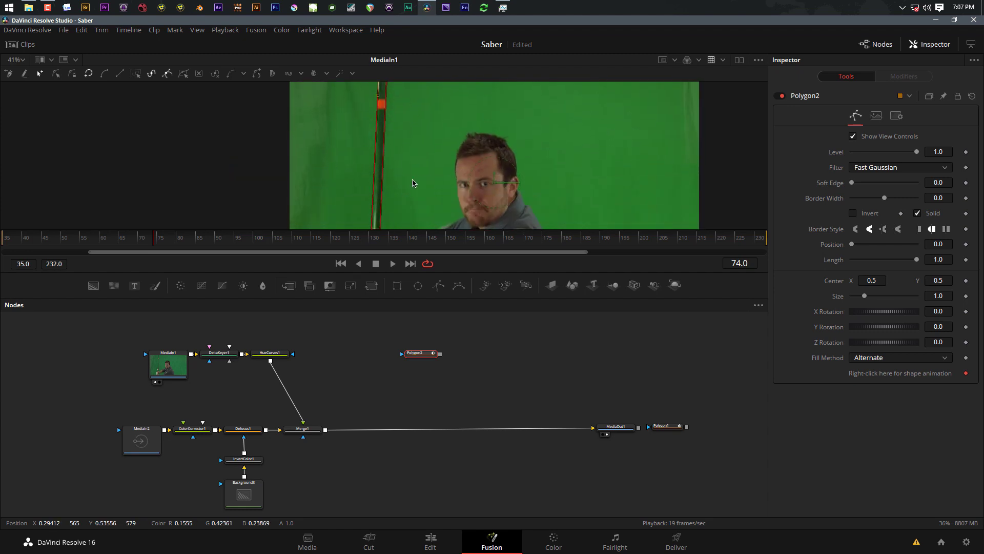
{"action": "scroll", "coordinate": [414, 183], "scroll_direction": "up", "scroll_amount": 2}
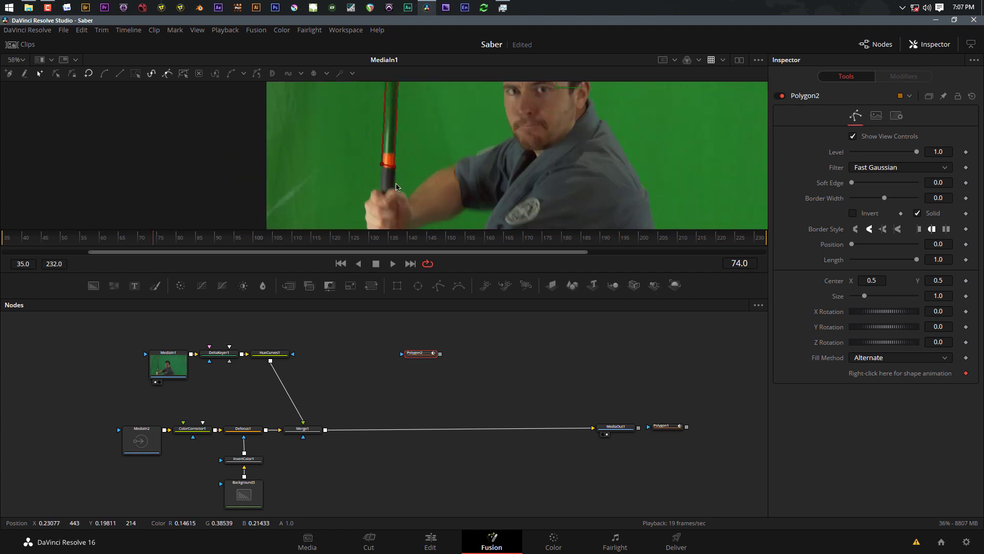
{"action": "scroll", "coordinate": [396, 186], "scroll_direction": "up", "scroll_amount": 3}
{"action": "mouse_move", "coordinate": [355, 130]}
{"action": "left_mouse_down"}
{"action": "mouse_move", "coordinate": [393, 140]}
{"action": "mouse_move", "coordinate": [357, 138]}
{"action": "left_mouse_up"}
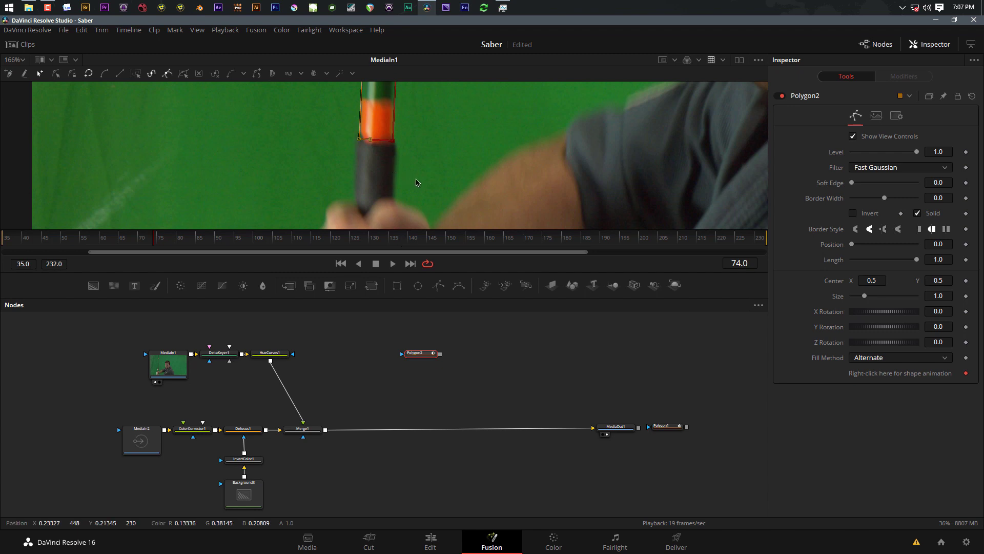
{"action": "scroll", "coordinate": [420, 179], "scroll_direction": "down", "scroll_amount": 4}
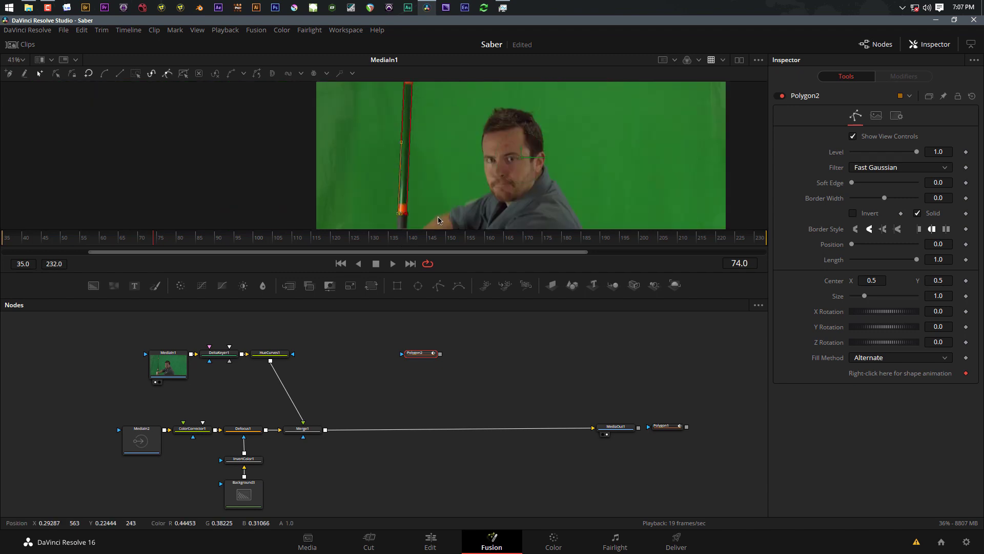
{"action": "scroll", "coordinate": [442, 171], "scroll_direction": "down", "scroll_amount": 3}
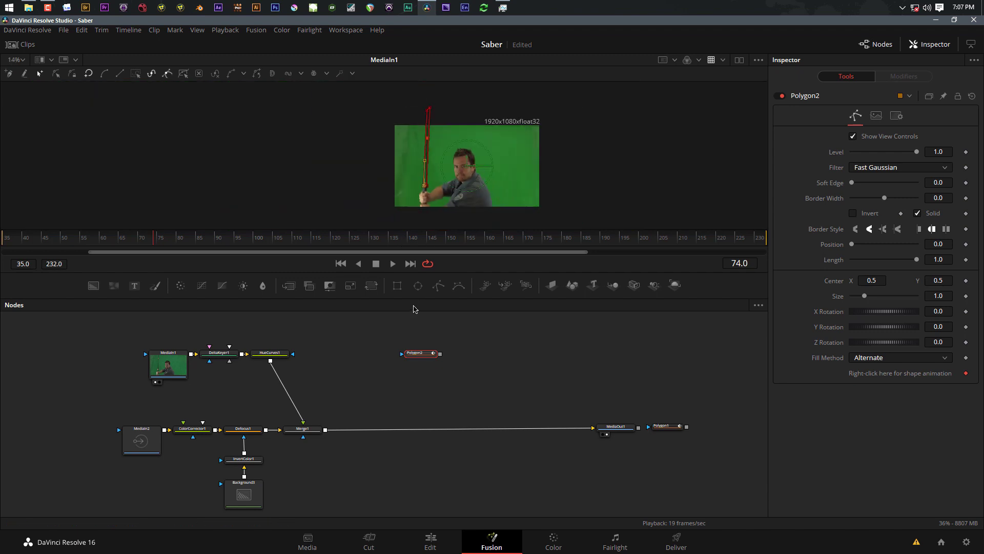
Enlarge the viewer and, on frame 75, fit the mask's middle, bottom and top points to the blade.
{"action": "left_click_drag", "start_coordinate": [412, 301], "coordinate": [405, 475]}
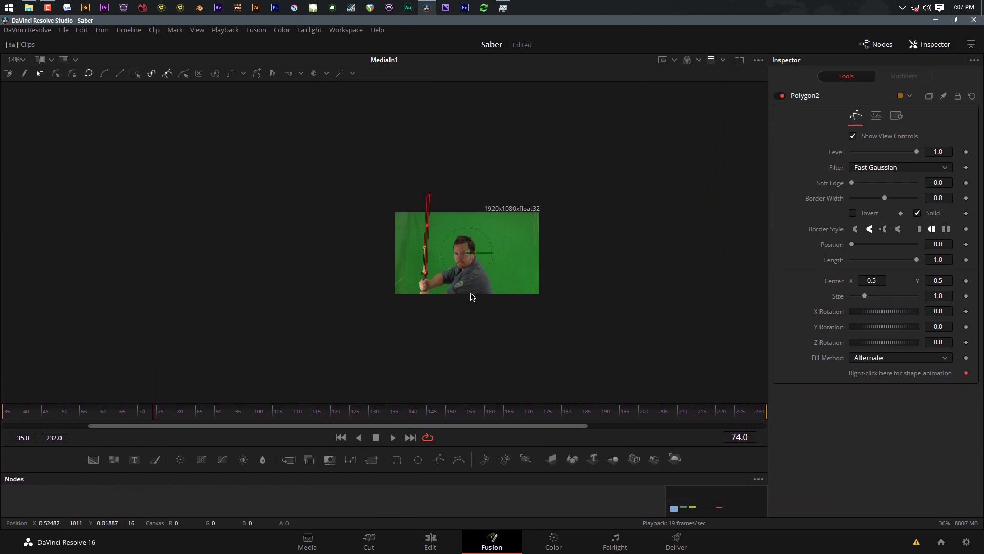
{"action": "scroll", "coordinate": [471, 290], "scroll_direction": "up", "scroll_amount": 4}
{"action": "scroll", "coordinate": [333, 297], "scroll_direction": "down", "scroll_amount": 3}
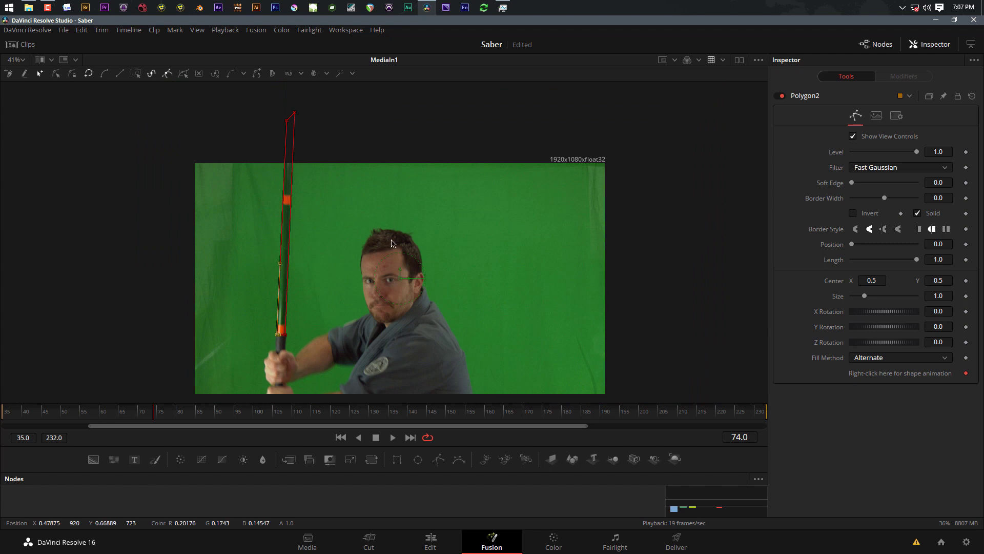
{"action": "key", "text": "Right"}
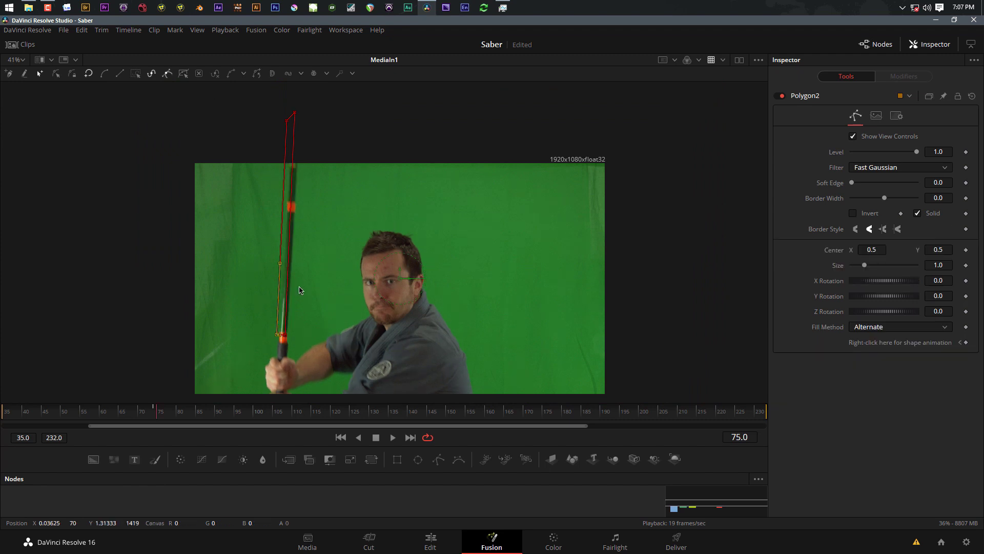
{"action": "left_click_drag", "start_coordinate": [280, 263], "coordinate": [288, 261]}
{"action": "left_click_drag", "start_coordinate": [286, 342], "coordinate": [280, 345]}
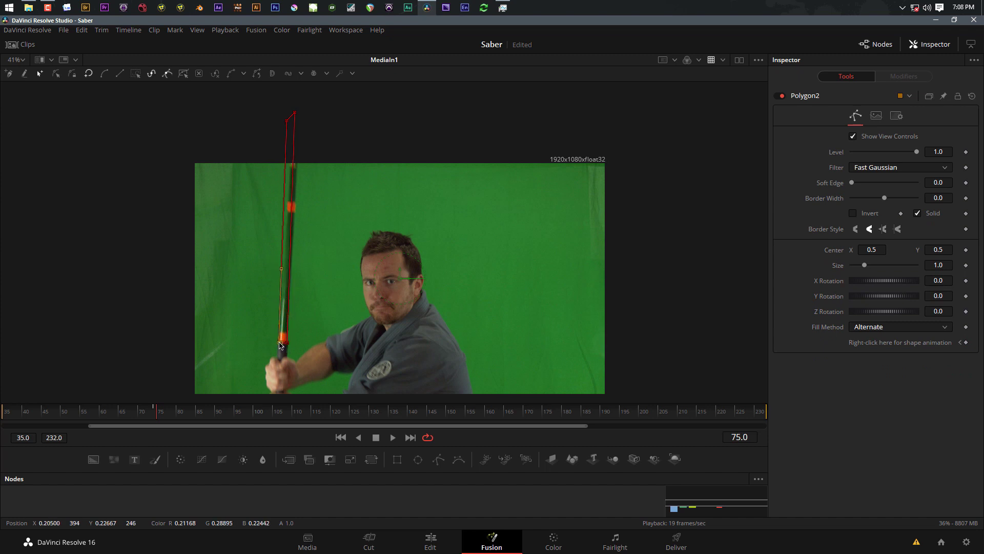
{"action": "left_click_drag", "start_coordinate": [294, 112], "coordinate": [294, 121]}
{"action": "left_click", "coordinate": [287, 121]}
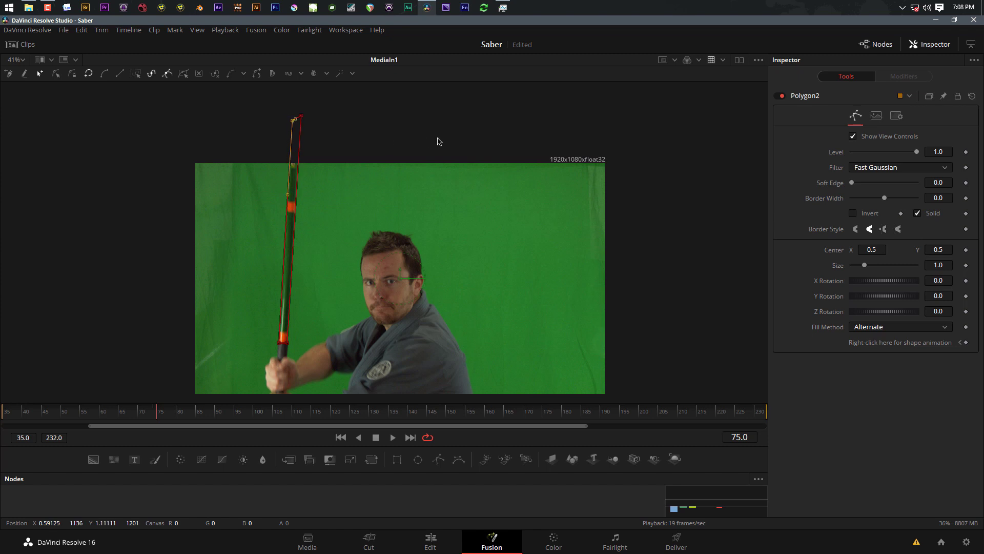
Toggle between frames 74 and 75 to compare the mask fit, ending on frame 74.
{"action": "key", "text": "Left"}
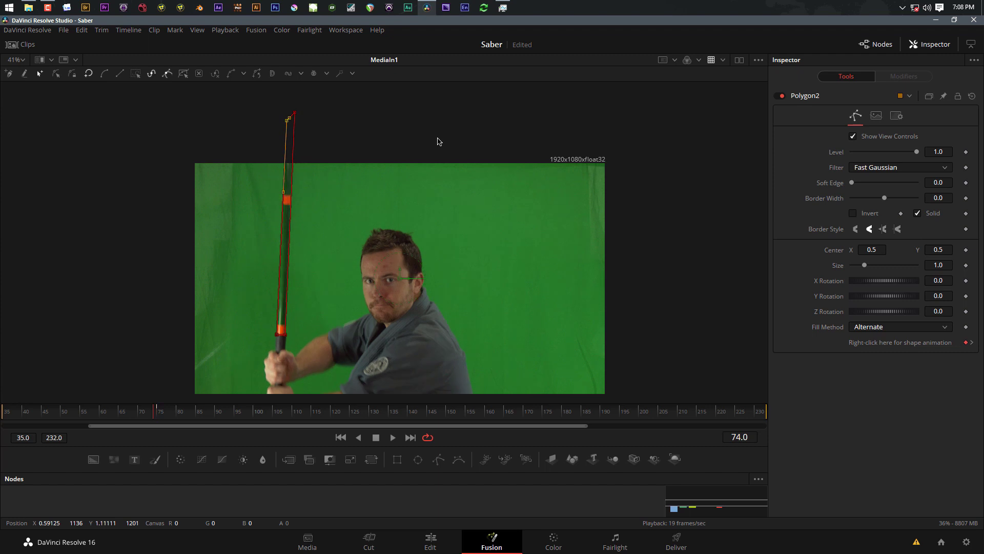
{"action": "key", "text": "Right"}
{"action": "key", "text": "Left"}
{"action": "key", "text": "Right"}
{"action": "key", "text": "Left"}
{"action": "key", "text": "Right"}
{"action": "key", "text": "Left"}
{"action": "key", "text": "Right"}
{"action": "key", "text": "Left"}
{"action": "key", "text": "Right"}
{"action": "key", "text": "Left"}
{"action": "key", "text": "Left"}
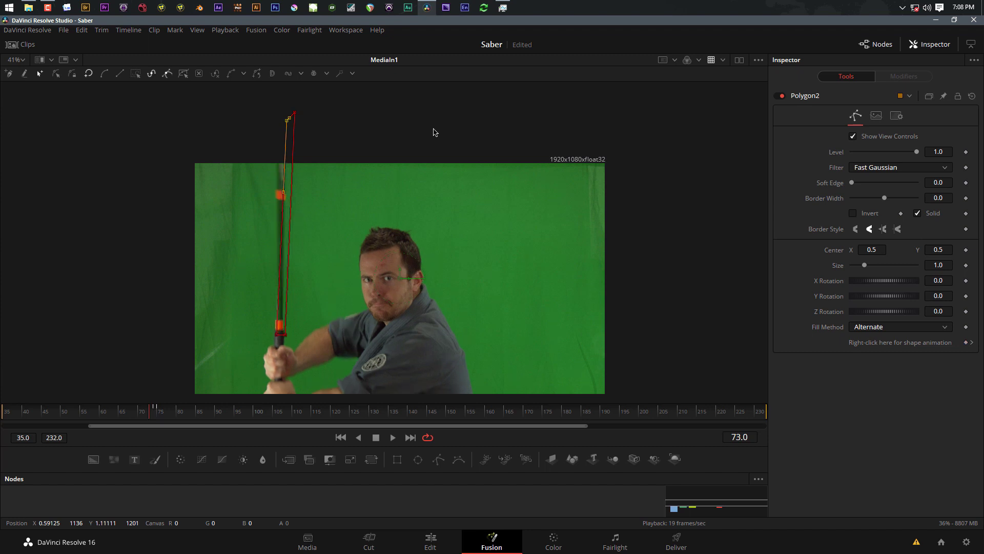
On frame 74, nudge the bottom-left point onto the blade and straighten the left edge near the tip.
{"action": "left_click", "coordinate": [274, 334]}
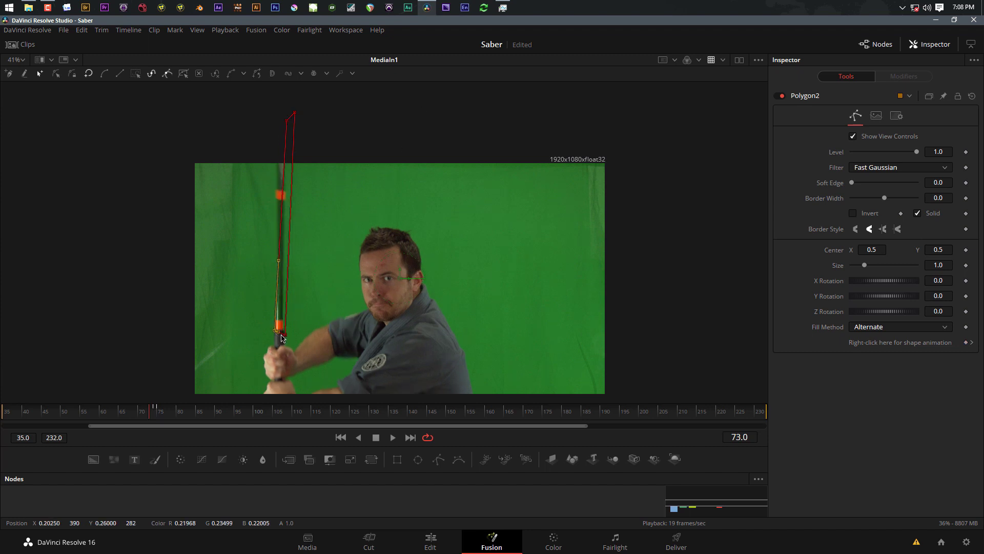
{"action": "left_click_drag", "start_coordinate": [275, 334], "coordinate": [283, 333]}
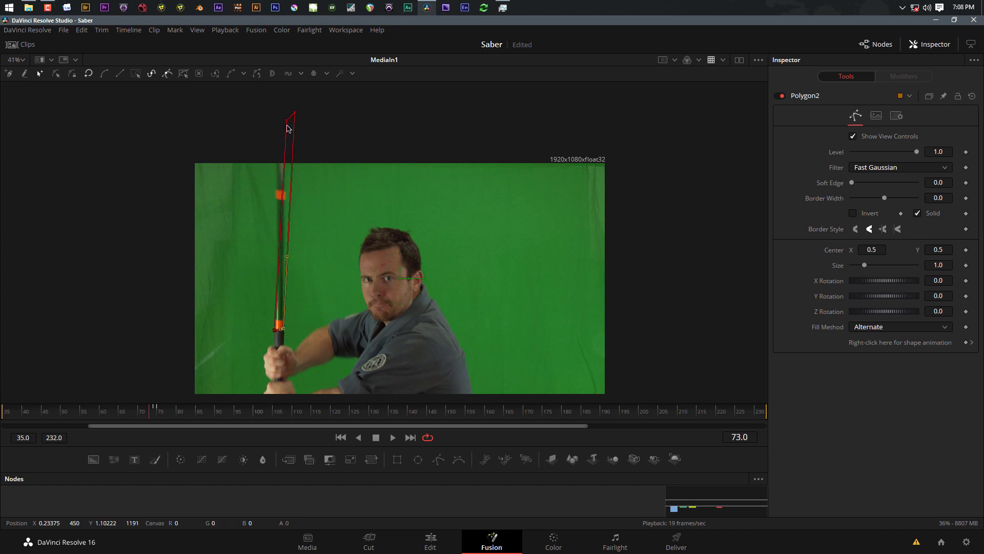
{"action": "mouse_move", "coordinate": [287, 123]}
{"action": "left_mouse_down"}
{"action": "mouse_move", "coordinate": [278, 123]}
{"action": "mouse_move", "coordinate": [286, 120]}
{"action": "left_mouse_up"}
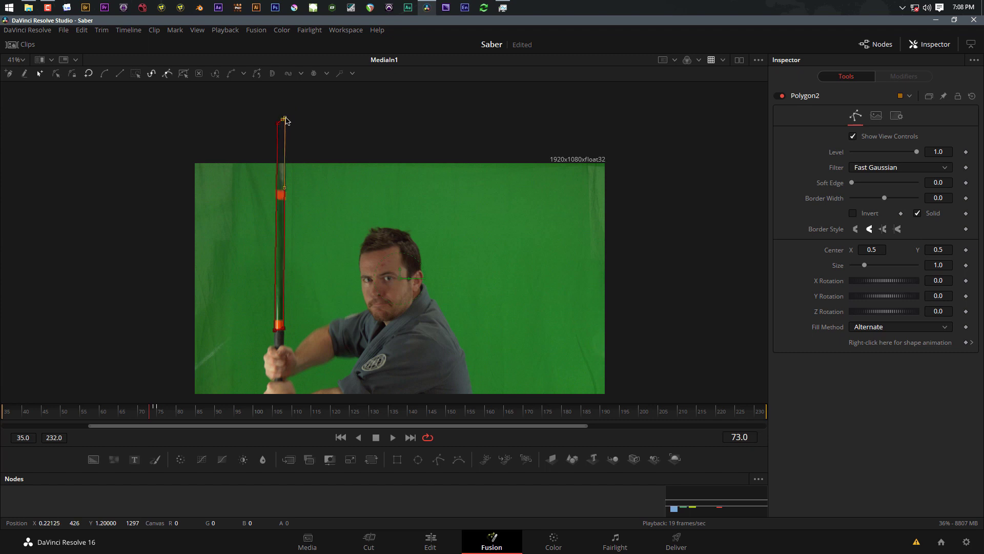
{"action": "left_click", "coordinate": [275, 330]}
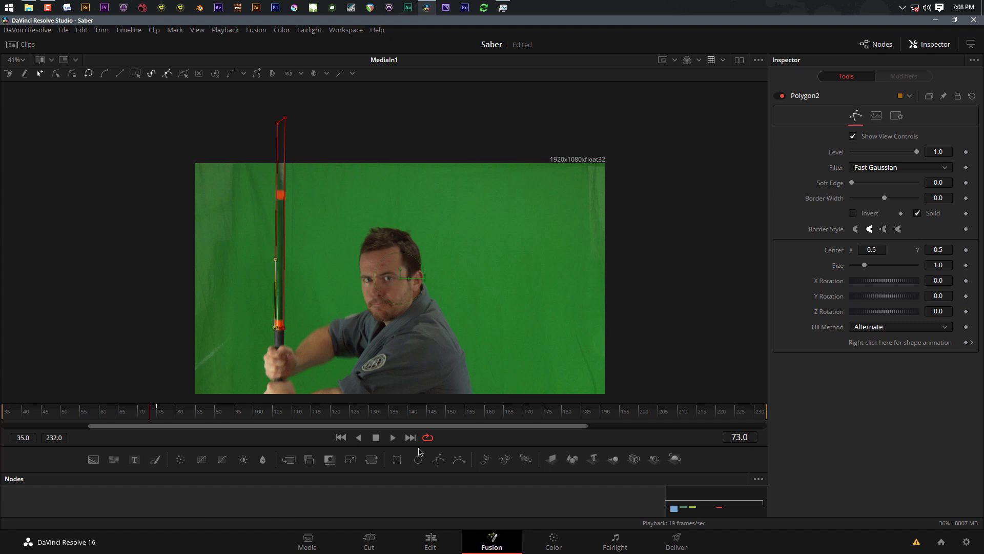
Delete the Polygon2 node, move Polygon1 beside MediaIn1, and enlarge the viewer again.
{"action": "left_click_drag", "start_coordinate": [307, 472], "coordinate": [302, 296]}
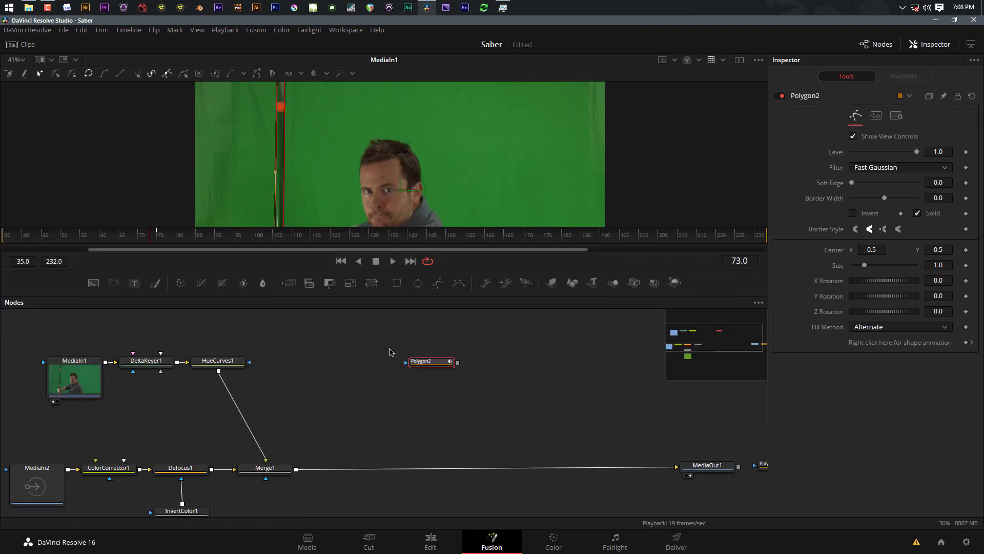
{"action": "key", "text": "Delete"}
{"action": "left_click_drag", "start_coordinate": [528, 380], "coordinate": [448, 405]}
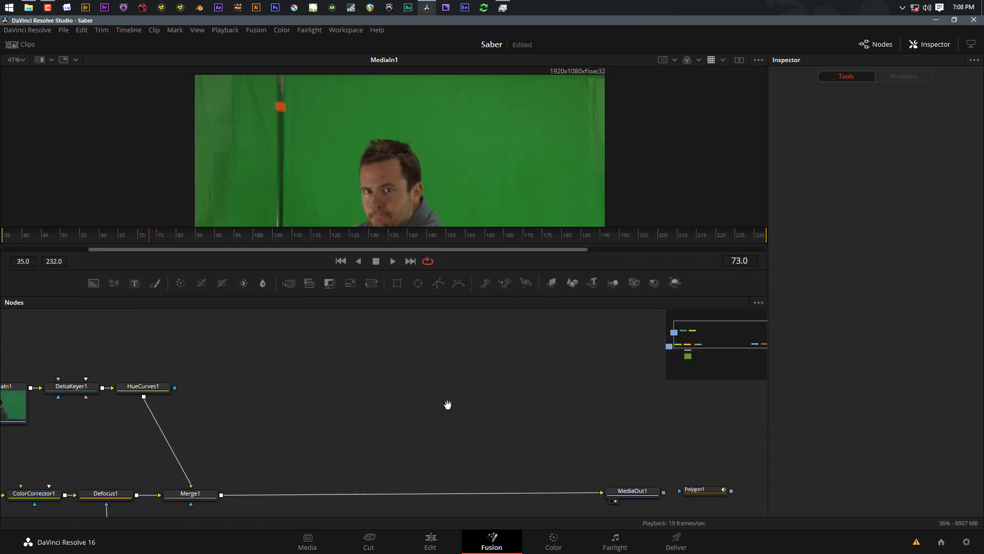
{"action": "left_click_drag", "start_coordinate": [691, 488], "coordinate": [293, 377]}
{"action": "left_click_drag", "start_coordinate": [274, 421], "coordinate": [352, 442]}
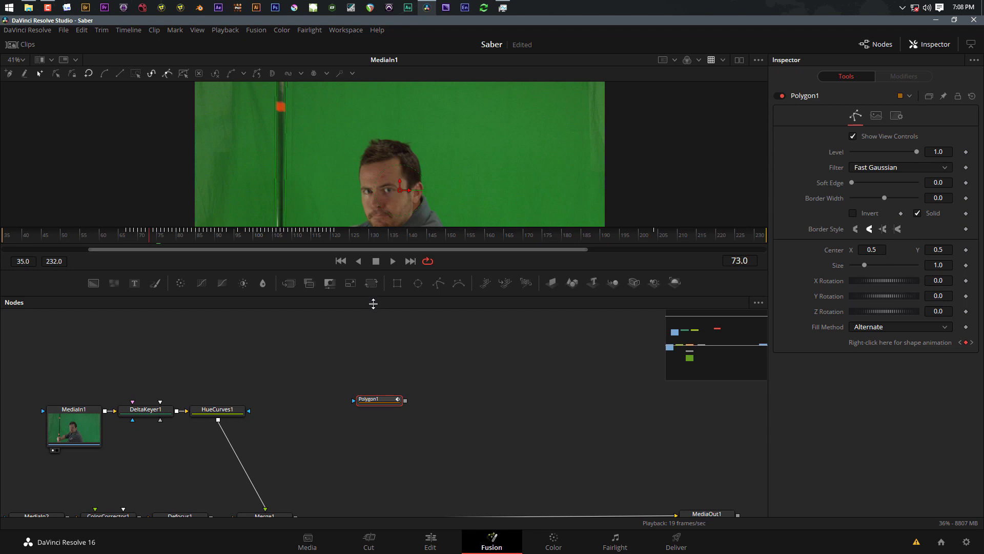
{"action": "left_click_drag", "start_coordinate": [374, 303], "coordinate": [376, 461]}
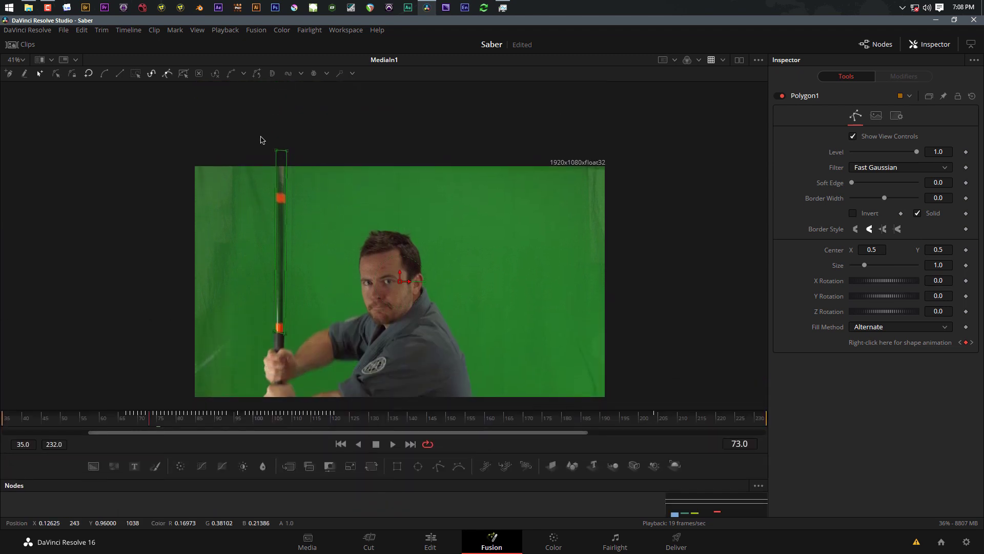
Step through frames 77–83, widening Polygon1 to cover the blurred swinging blade.
{"action": "key", "text": "Right"}
{"action": "key", "text": "Right"}
{"action": "key", "text": "Right"}
{"action": "key", "text": "Right"}
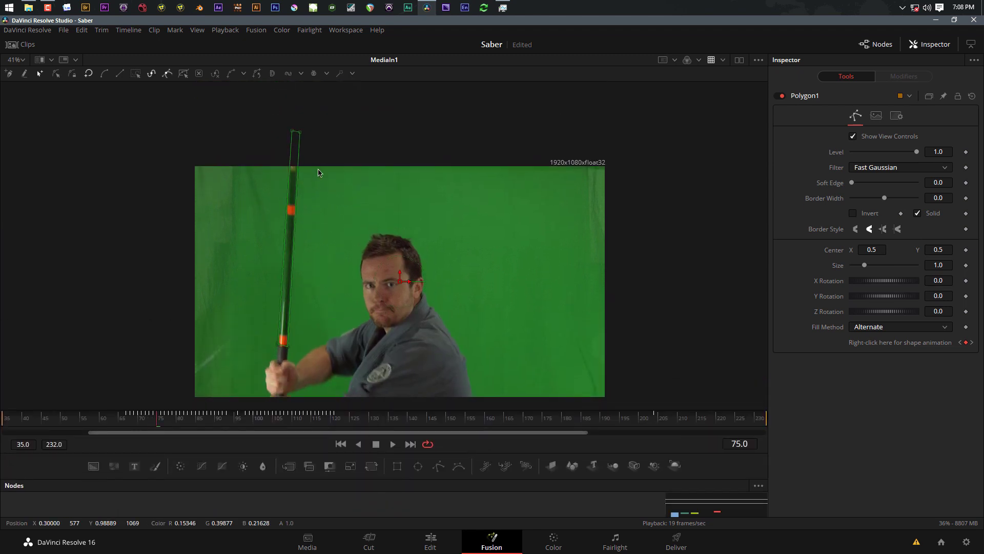
{"action": "key", "text": "Right"}
{"action": "key", "text": "Right"}
{"action": "key", "text": "Right"}
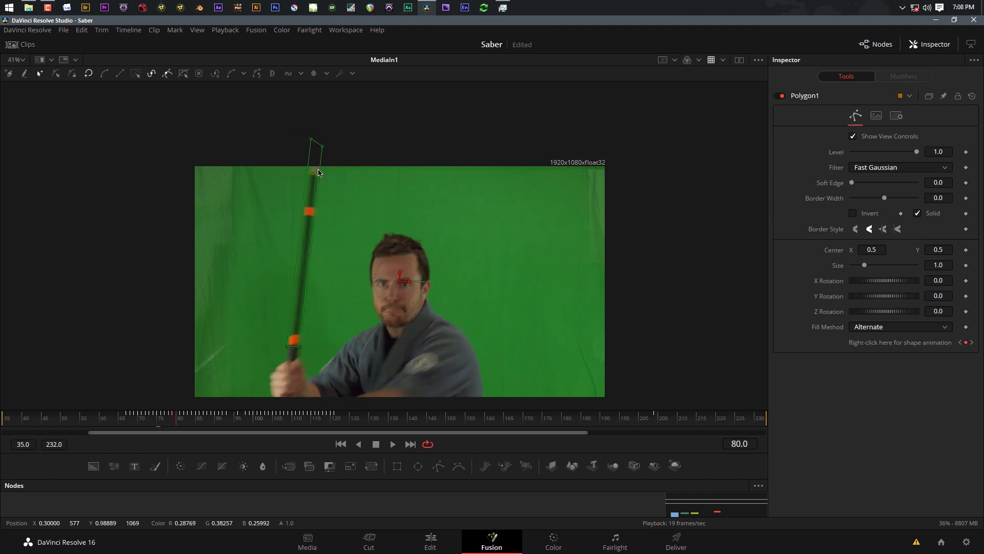
{"action": "key", "text": "Right"}
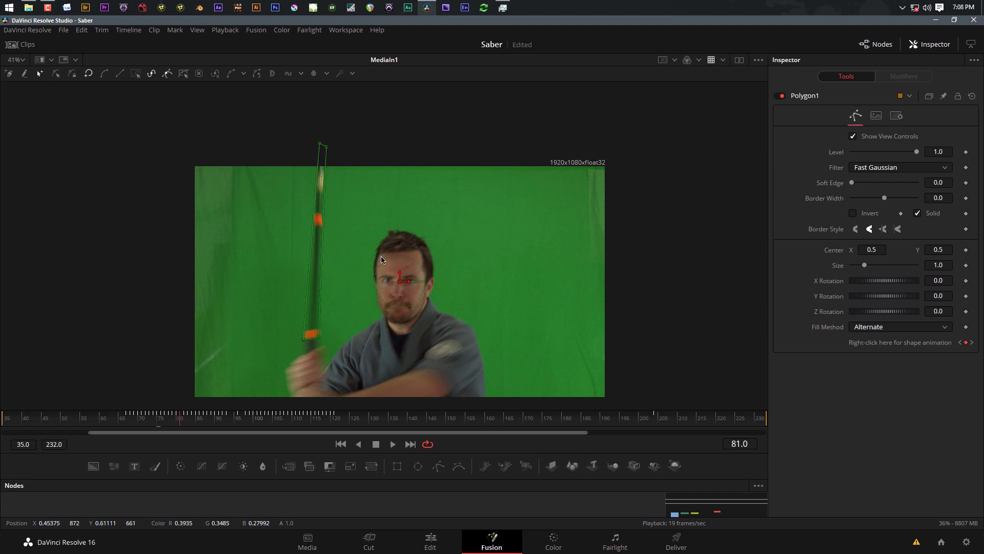
{"action": "key", "text": "Right"}
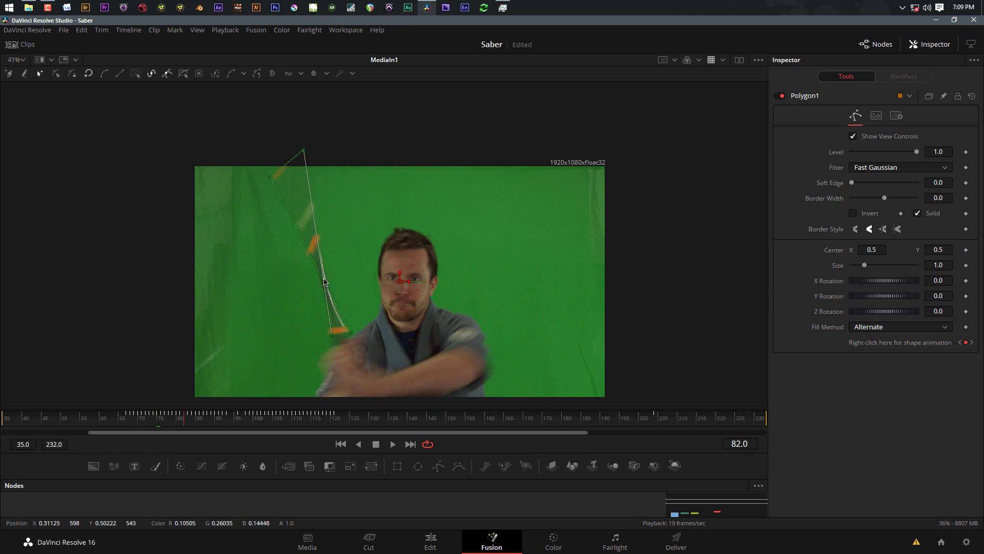
{"action": "mouse_move", "coordinate": [333, 336]}
{"action": "left_mouse_down"}
{"action": "mouse_move", "coordinate": [371, 320]}
{"action": "mouse_move", "coordinate": [334, 336]}
{"action": "left_mouse_up"}
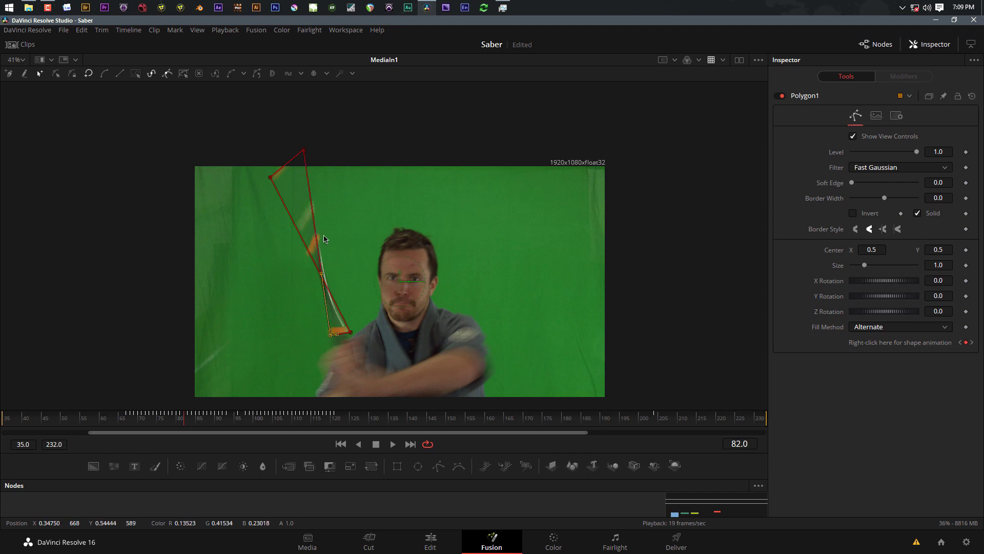
{"action": "key", "text": "Right"}
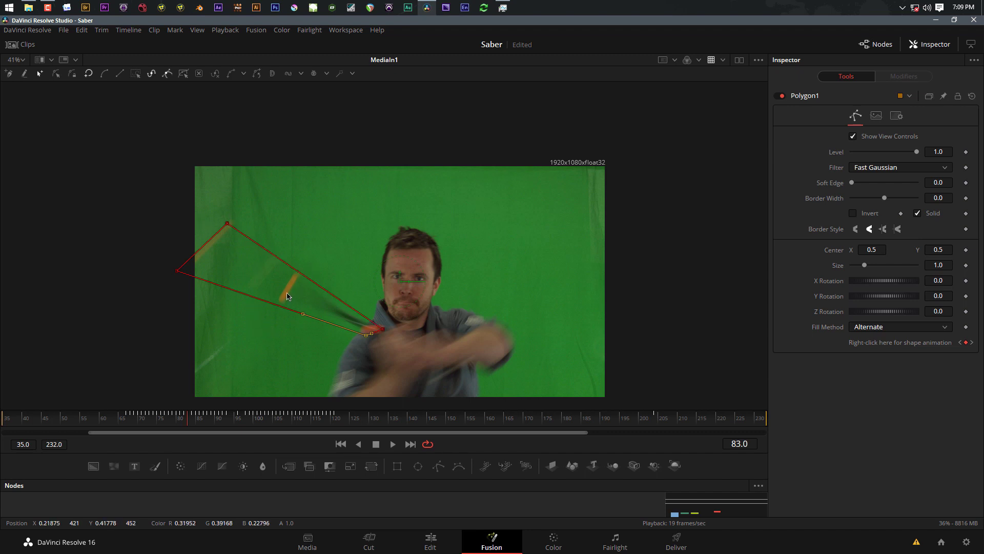
{"action": "key", "text": "Left"}
{"action": "key", "text": "Left"}
{"action": "key", "text": "Left"}
{"action": "key", "text": "Left"}
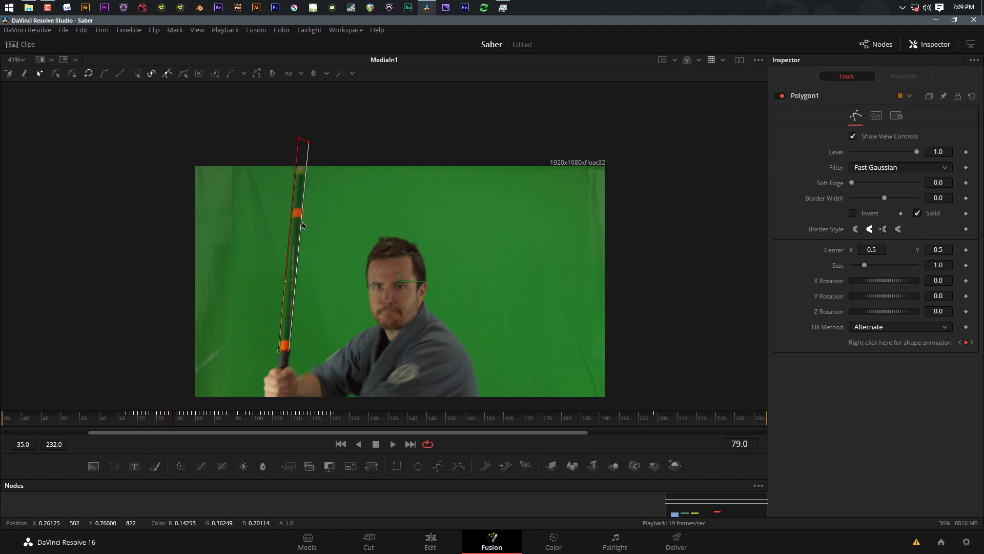
{"action": "key", "text": "Right"}
{"action": "key", "text": "Right"}
{"action": "key", "text": "Right"}
{"action": "key", "text": "Right"}
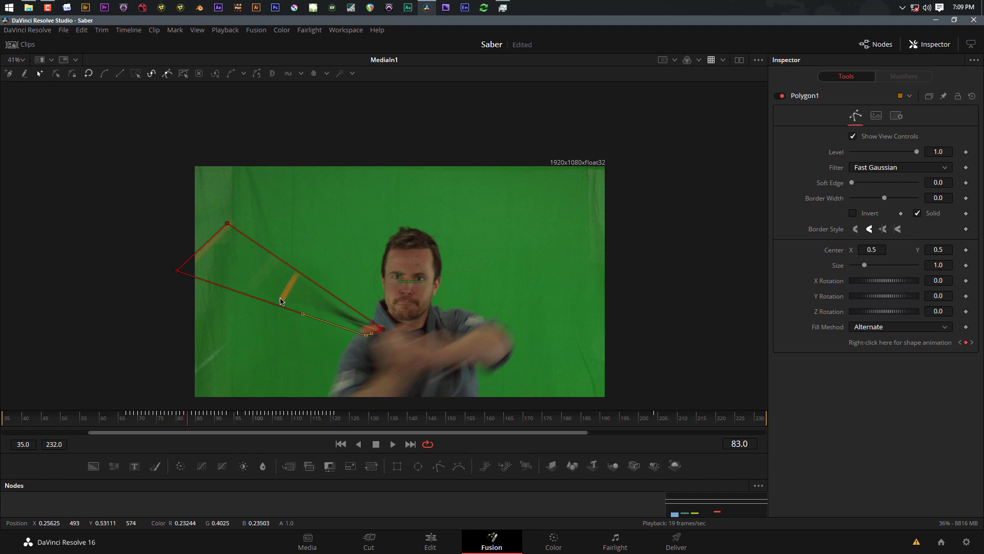
Nudge Polygon1's top corner onto the blade, then step through frames 85–90 checking the fit.
{"action": "scroll", "coordinate": [208, 258], "scroll_direction": "up", "scroll_amount": 3}
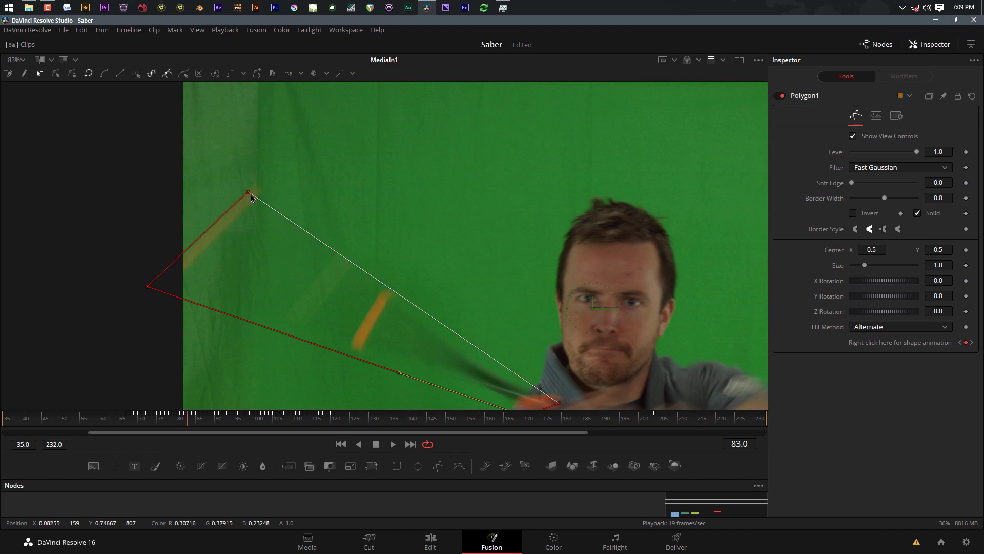
{"action": "left_click_drag", "start_coordinate": [248, 193], "coordinate": [252, 187]}
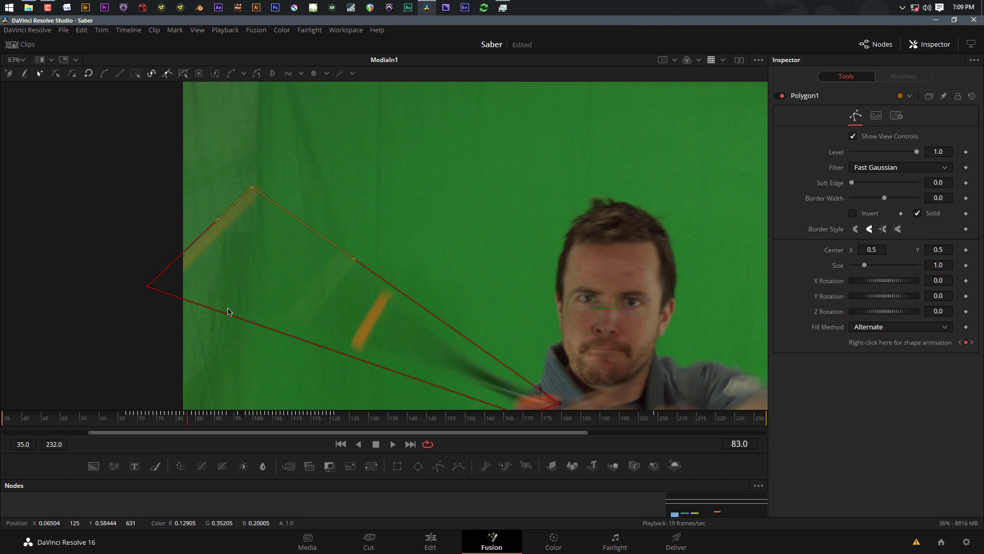
{"action": "key", "text": "Right"}
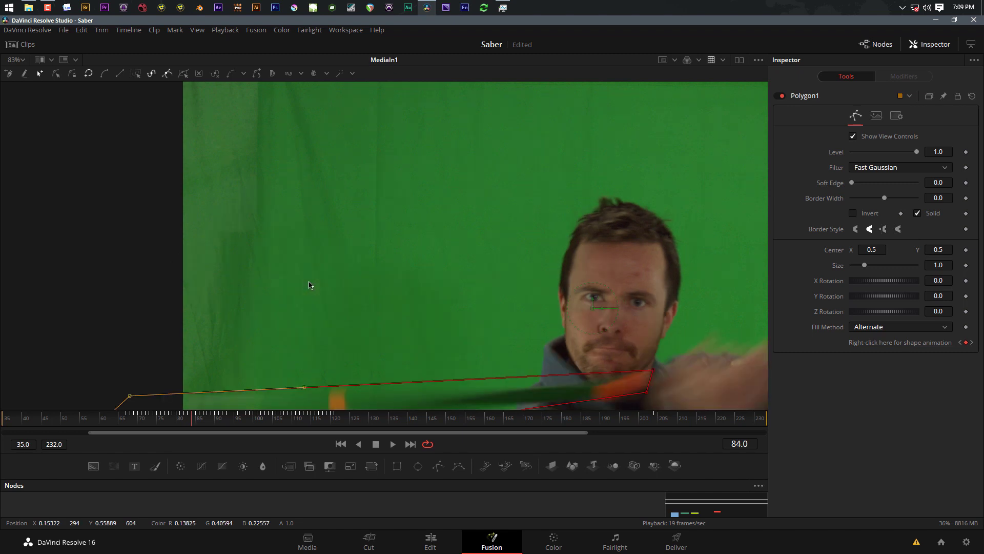
{"action": "scroll", "coordinate": [309, 285], "scroll_direction": "down", "scroll_amount": 5}
{"action": "key", "text": "Right"}
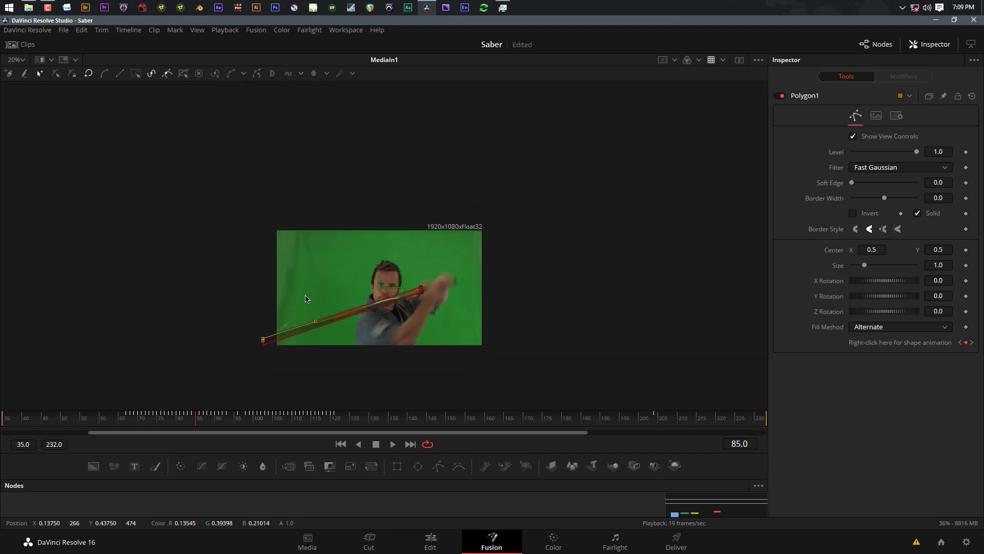
{"action": "key", "text": "Right"}
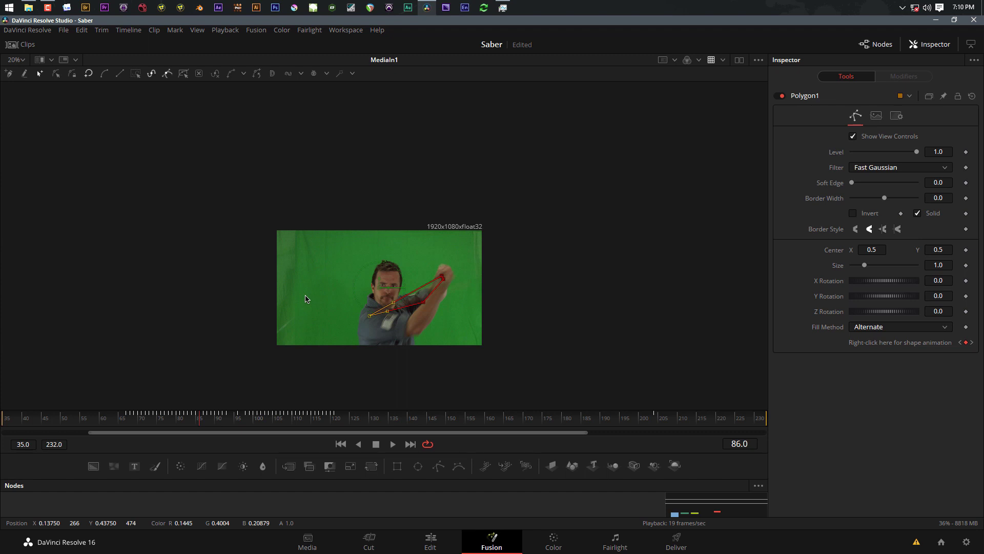
{"action": "key", "text": "Right"}
{"action": "key", "text": "Right"}
{"action": "key", "text": "Right"}
{"action": "key", "text": "Right"}
{"action": "key", "text": "Right"}
{"action": "key", "text": "Right"}
{"action": "key", "text": "Right"}
{"action": "key", "text": "Right"}
{"action": "key", "text": "Left"}
{"action": "key", "text": "Left"}
{"action": "key", "text": "Left"}
{"action": "key", "text": "Left"}
{"action": "key", "text": "Left"}
{"action": "key", "text": "Left"}
{"action": "key", "text": "Left"}
{"action": "key", "text": "Left"}
{"action": "key", "text": "Left"}
{"action": "key", "text": "Left"}
{"action": "key", "text": "Left"}
{"action": "key", "text": "Left"}
{"action": "key", "text": "Left"}
{"action": "key", "text": "Left"}
{"action": "key", "text": "Left"}
{"action": "key", "text": "Left"}
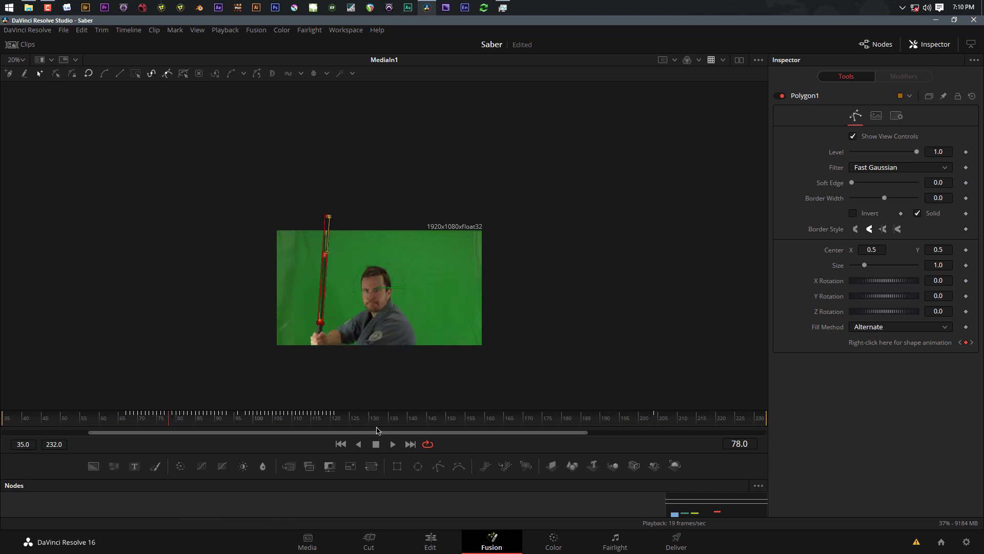
Add a Background1 node, set its colour to white, and connect Polygon1 as its effect mask.
{"action": "left_click_drag", "start_coordinate": [378, 453], "coordinate": [391, 284]}
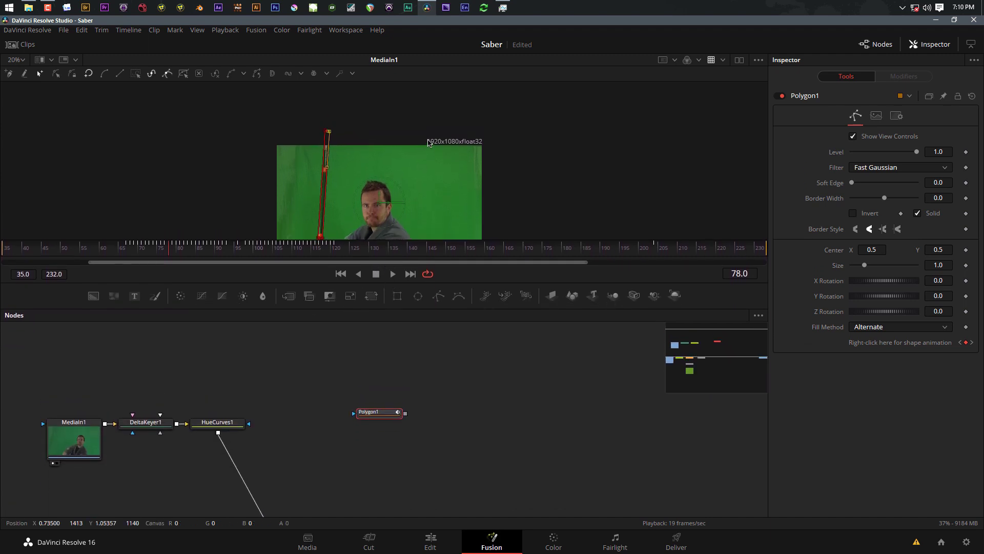
{"action": "key", "text": "ctrl+f"}
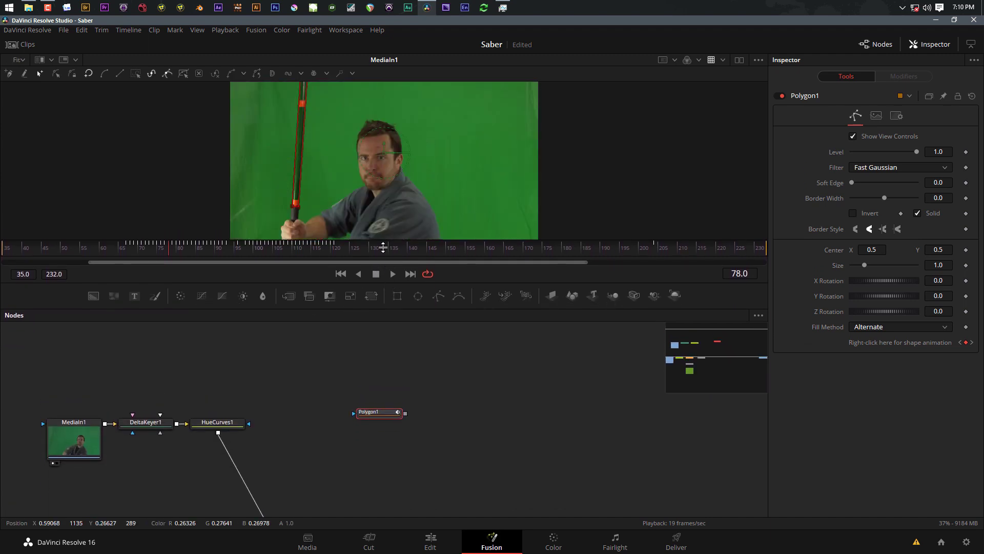
{"action": "left_click_drag", "start_coordinate": [370, 417], "coordinate": [408, 379]}
{"action": "left_click", "coordinate": [367, 411]}
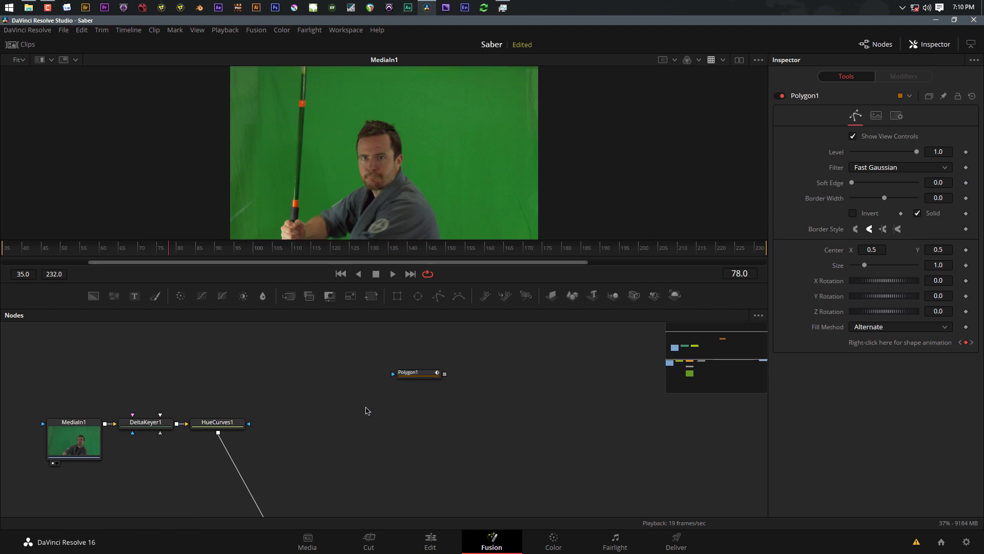
{"action": "key", "text": "shift+space"}
{"action": "type", "text": "back"}
{"action": "key", "text": "Return"}
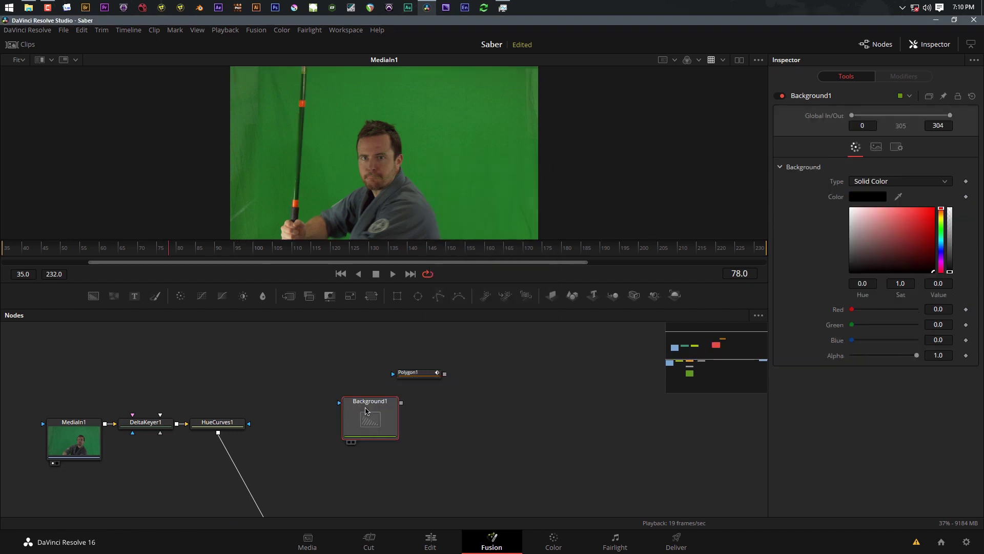
{"action": "key", "text": "1"}
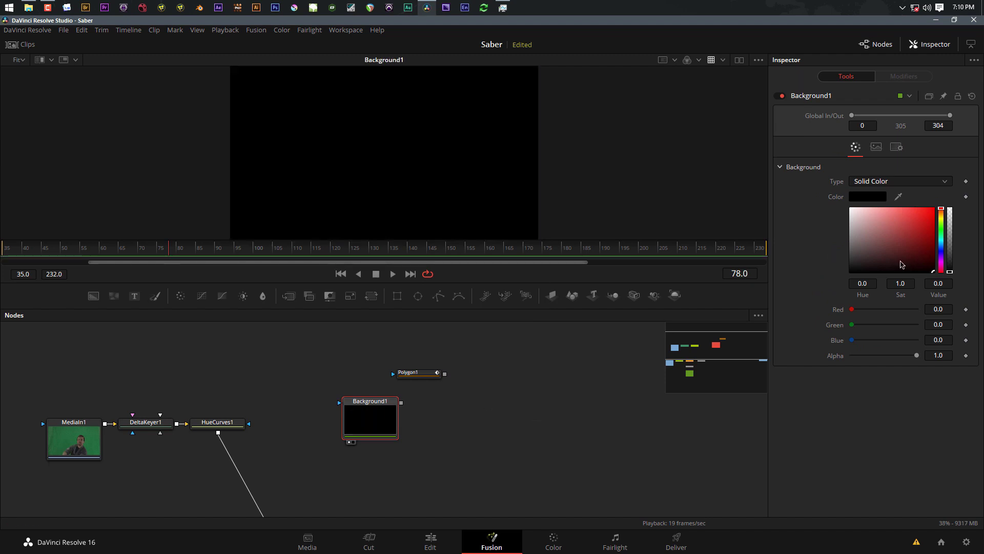
{"action": "left_click_drag", "start_coordinate": [934, 274], "coordinate": [852, 208]}
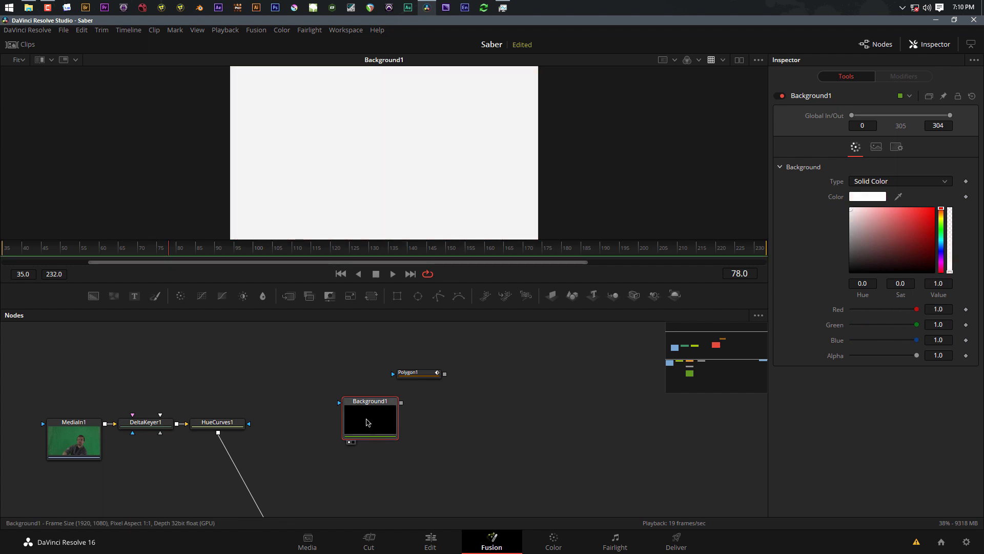
{"action": "left_click_drag", "start_coordinate": [366, 423], "coordinate": [362, 431]}
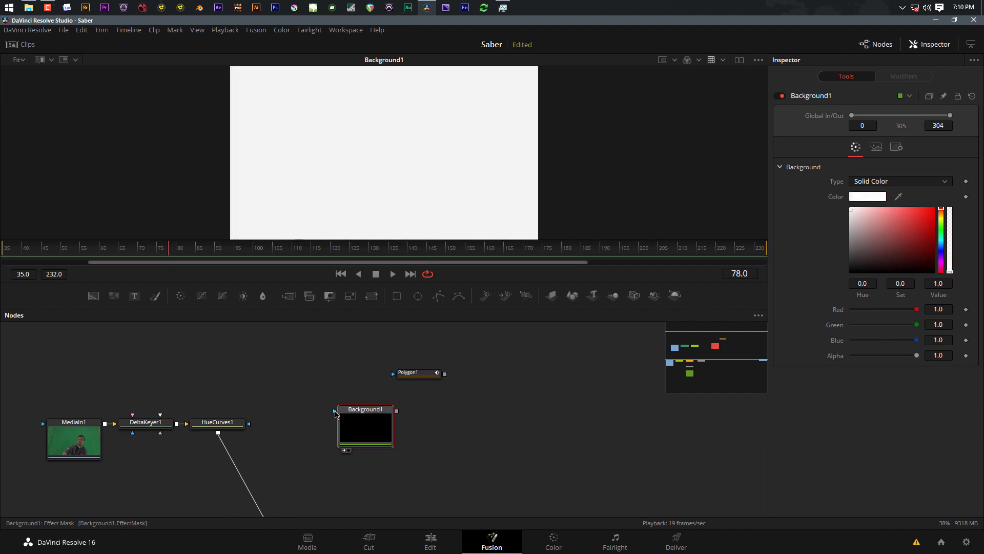
{"action": "left_click_drag", "start_coordinate": [334, 413], "coordinate": [444, 376]}
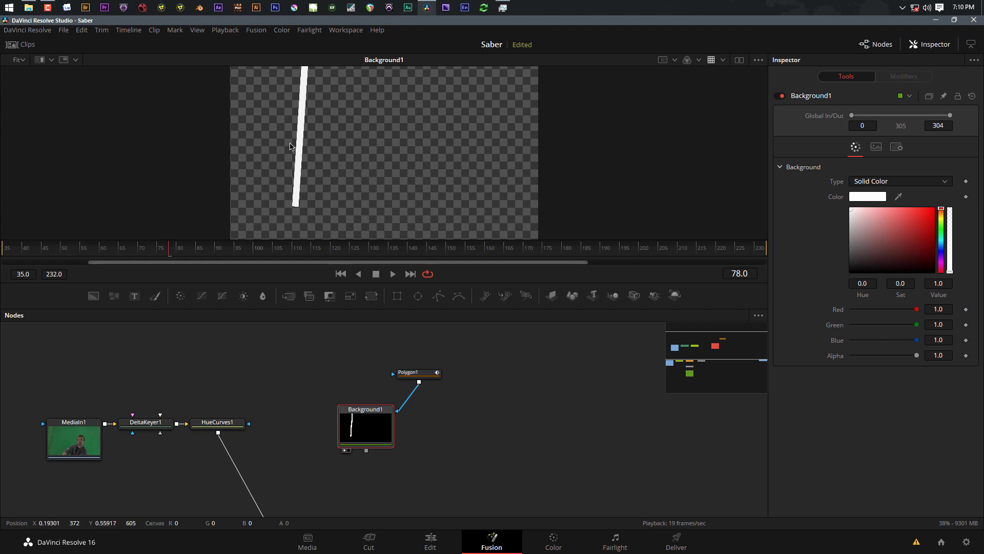
Connect Background1 into the Merge2 composite, view it, and play forward and backward to preview.
{"action": "scroll", "coordinate": [440, 440], "scroll_direction": "down", "scroll_amount": 4}
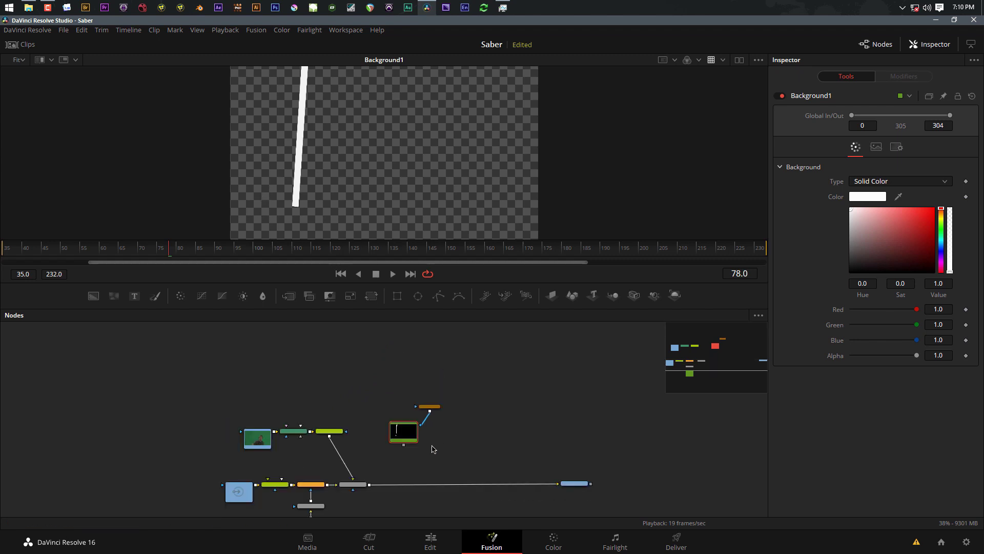
{"action": "left_click_drag", "start_coordinate": [404, 445], "coordinate": [372, 486]}
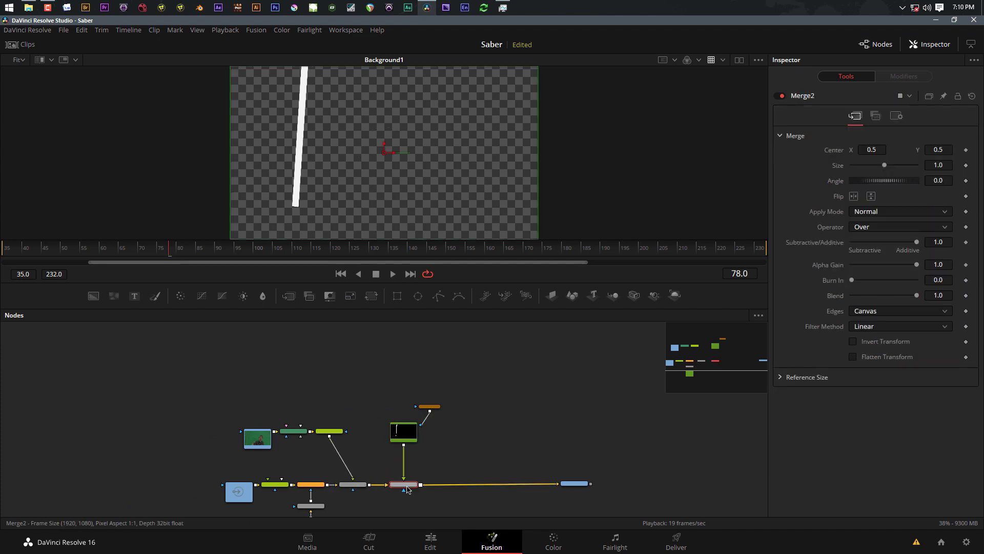
{"action": "key", "text": "1"}
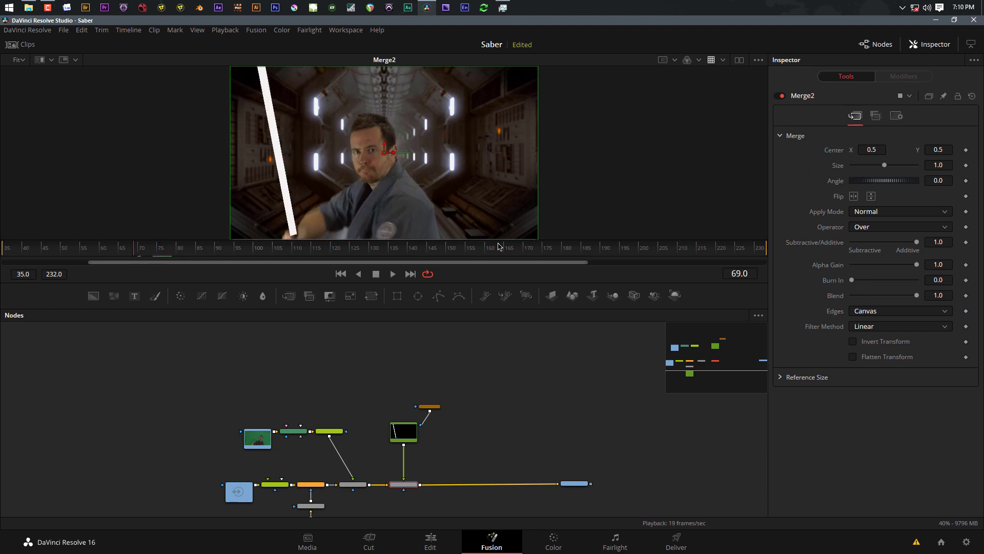
{"action": "key", "text": "l"}
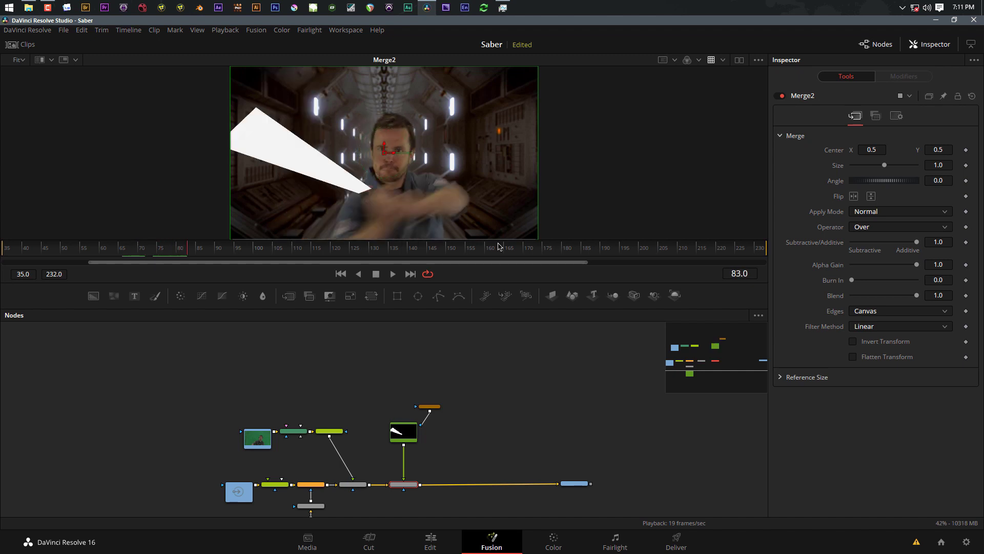
{"action": "key", "text": "j"}
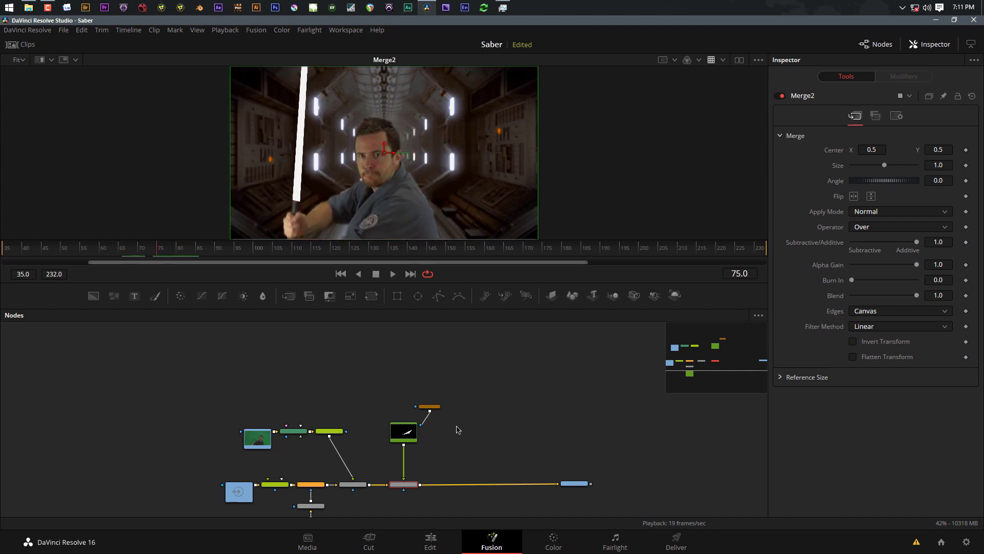
{"action": "scroll", "coordinate": [417, 452], "scroll_direction": "up", "scroll_amount": 3}
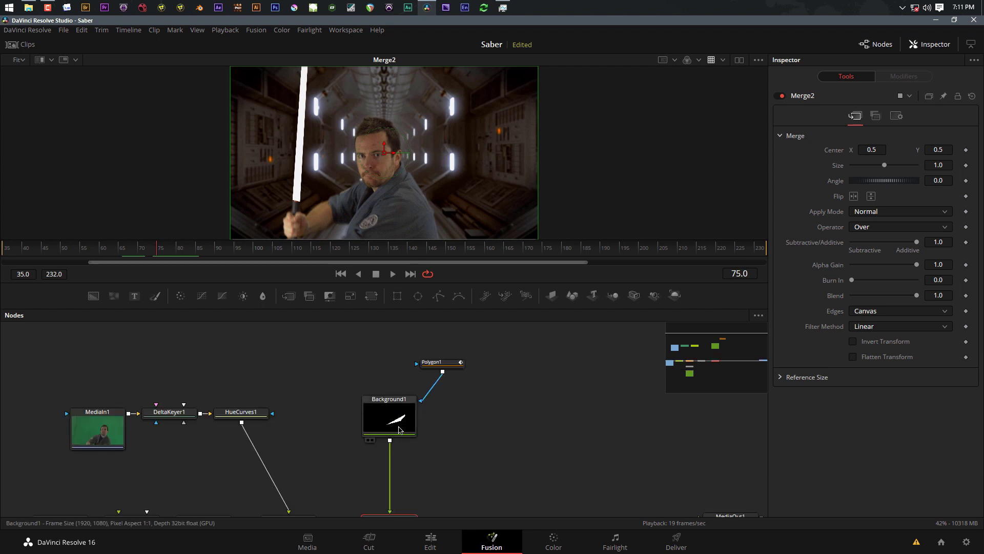
Add Blur1 after Background1 with Blur Size about 7.9.
{"action": "left_click", "coordinate": [387, 420]}
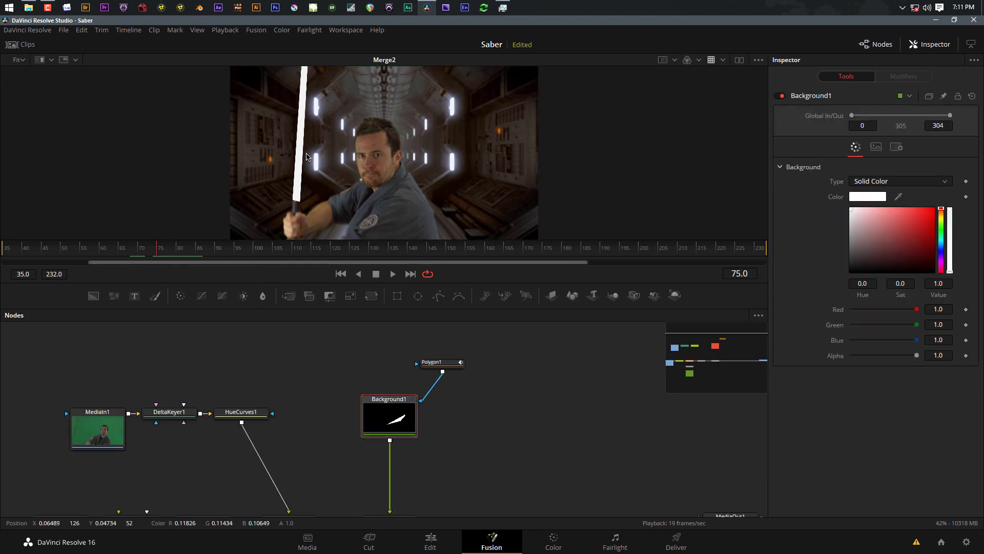
{"action": "left_click", "coordinate": [262, 297]}
{"action": "left_click_drag", "start_coordinate": [852, 185], "coordinate": [858, 186]}
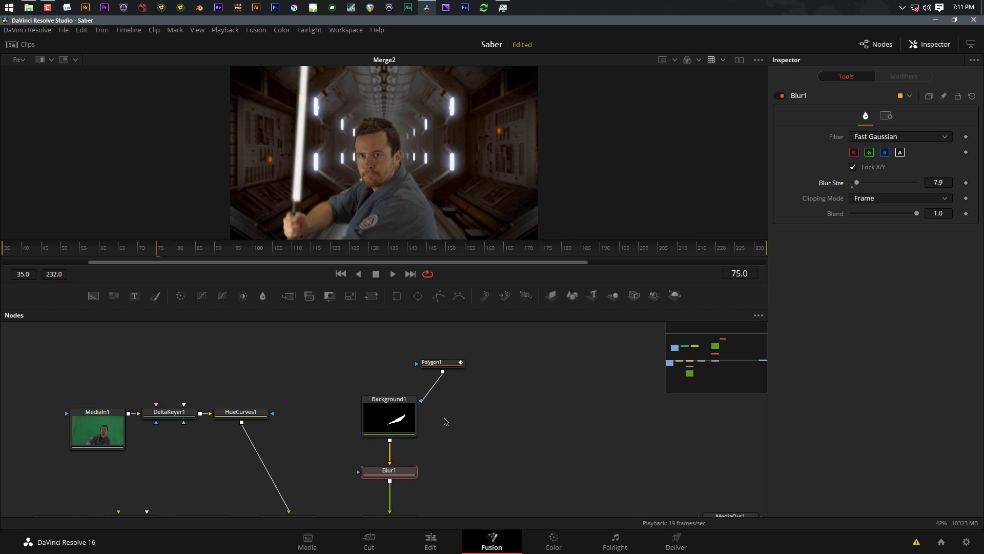
{"action": "left_click", "coordinate": [462, 416]}
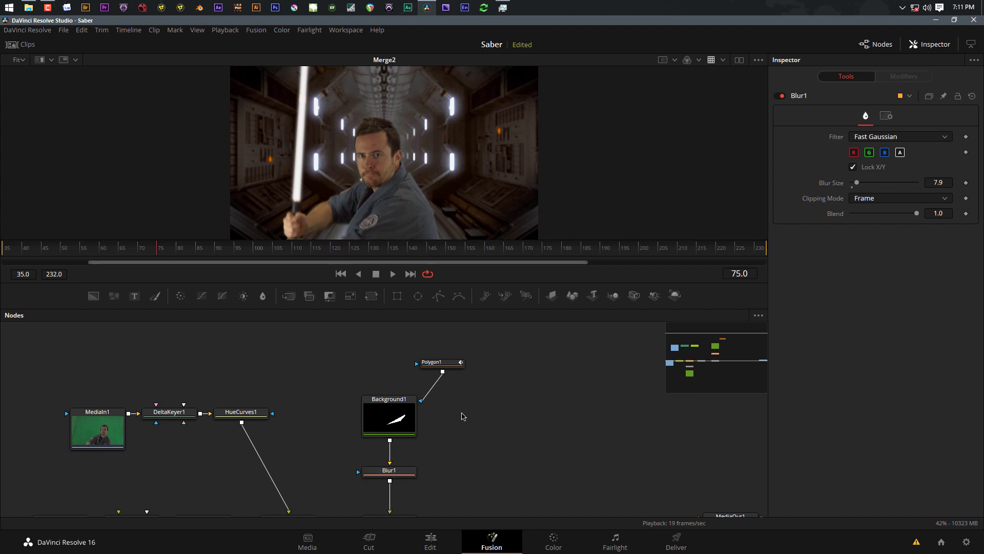
Add a second Background node and set its colour to bright saturated orange.
{"action": "key", "text": "shift+space"}
{"action": "type", "text": "back"}
{"action": "key", "text": "Return"}
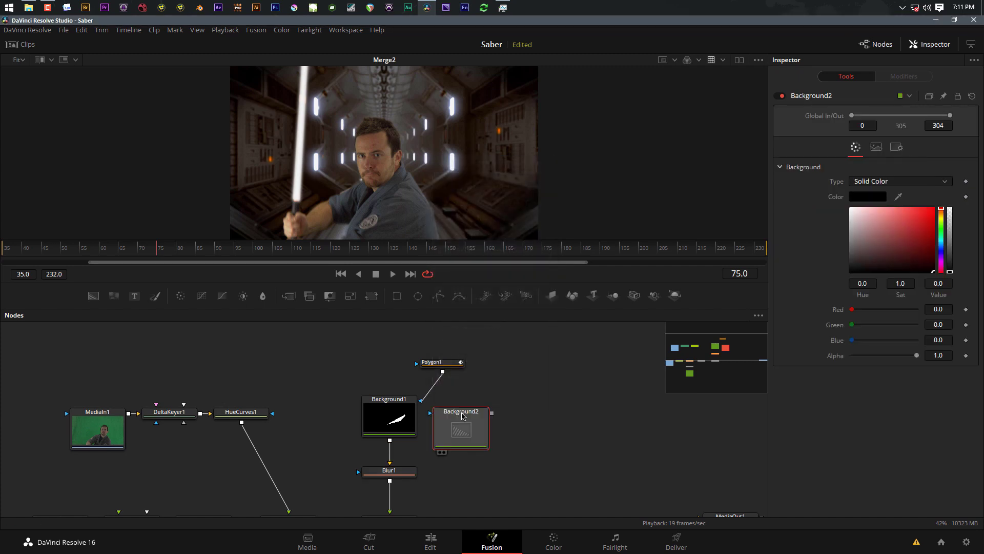
{"action": "left_click_drag", "start_coordinate": [462, 416], "coordinate": [474, 405]}
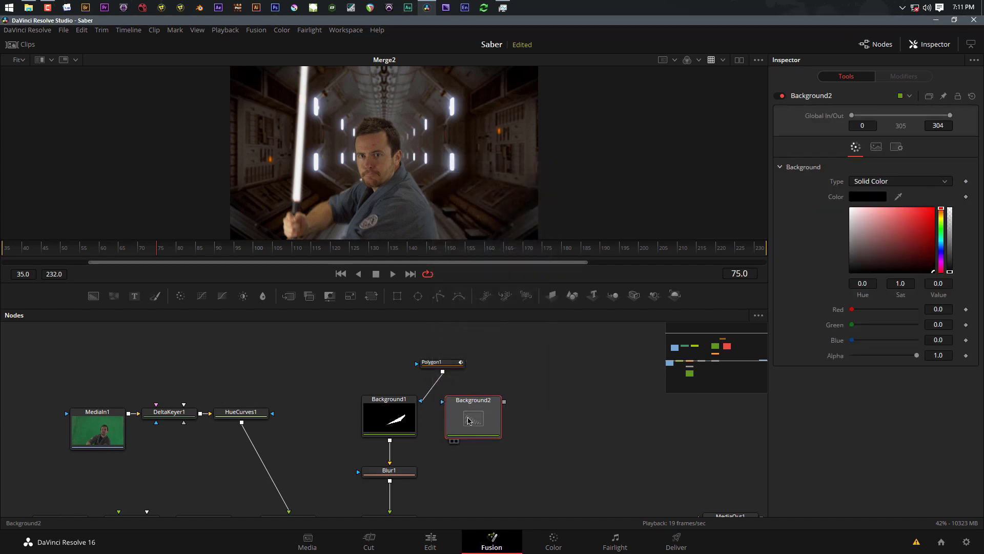
{"action": "key", "text": "1"}
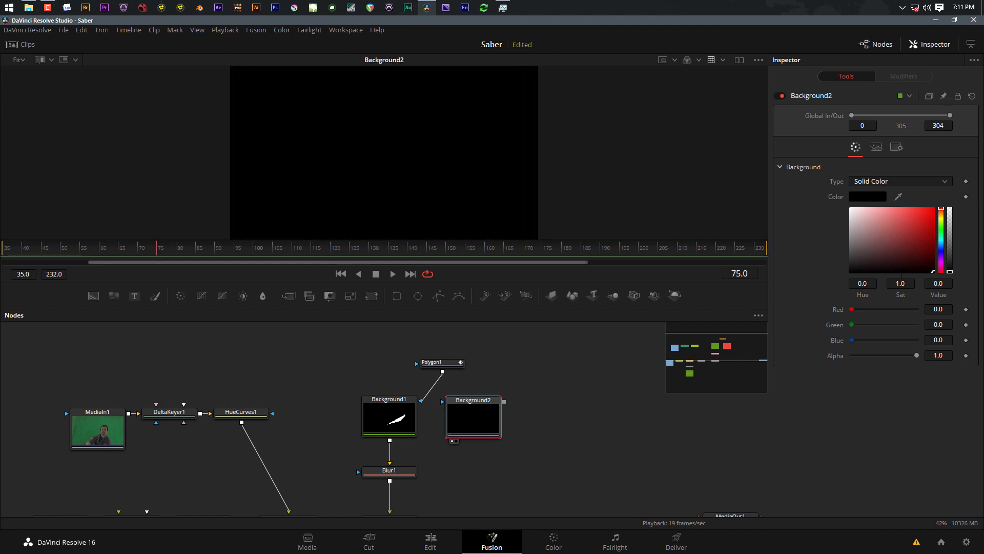
{"action": "left_click", "coordinate": [942, 215]}
{"action": "left_click_drag", "start_coordinate": [930, 219], "coordinate": [933, 209]}
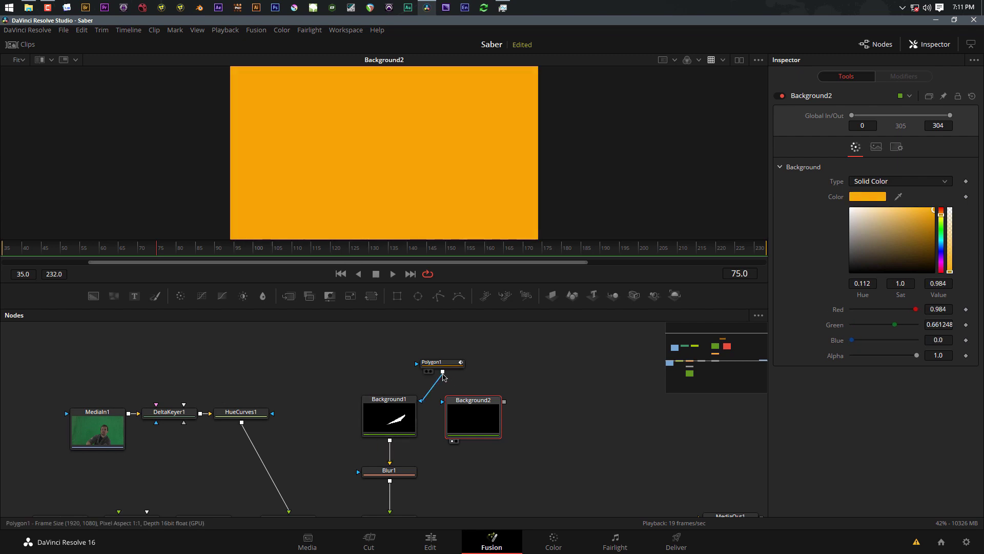
Mask Background2 with Polygon1 and add Blur2 after it.
{"action": "scroll", "coordinate": [448, 378], "scroll_direction": "up", "scroll_amount": 2}
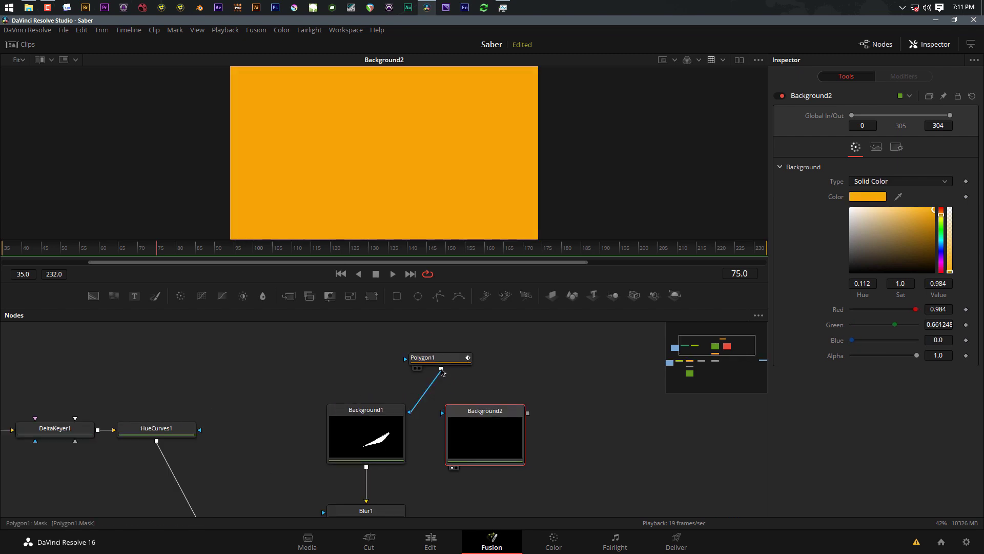
{"action": "left_click_drag", "start_coordinate": [440, 415], "coordinate": [441, 414]}
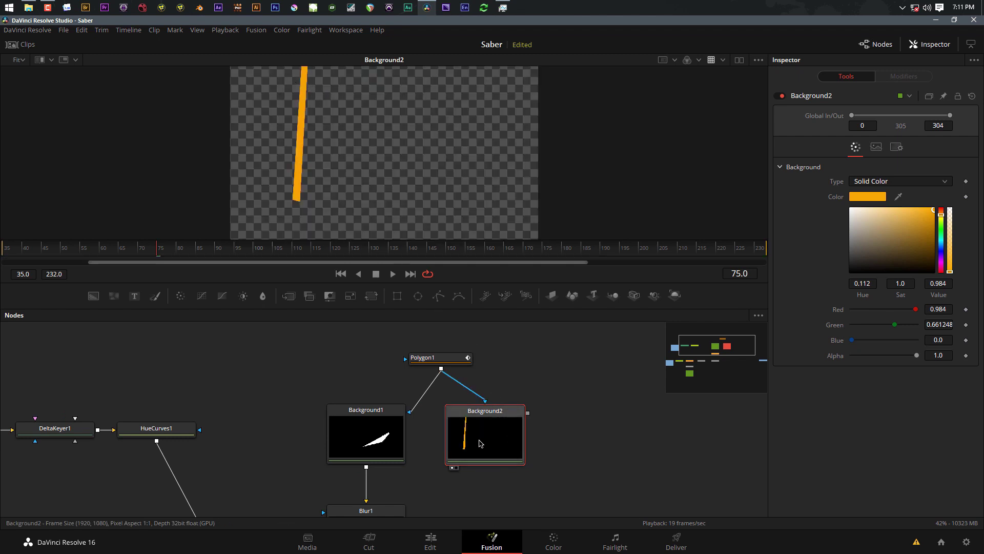
{"action": "left_click", "coordinate": [264, 297]}
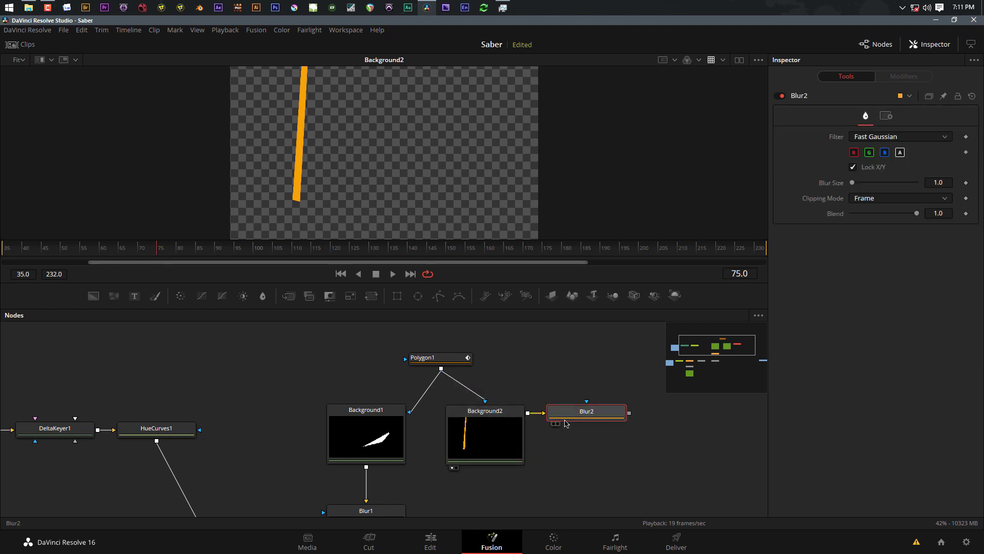
Place Blur2 below Background2, merge Blur1 with Blur2 into Merge3, and view Merge3.
{"action": "left_click_drag", "start_coordinate": [573, 419], "coordinate": [472, 511]}
{"action": "left_click_drag", "start_coordinate": [598, 470], "coordinate": [589, 355]}
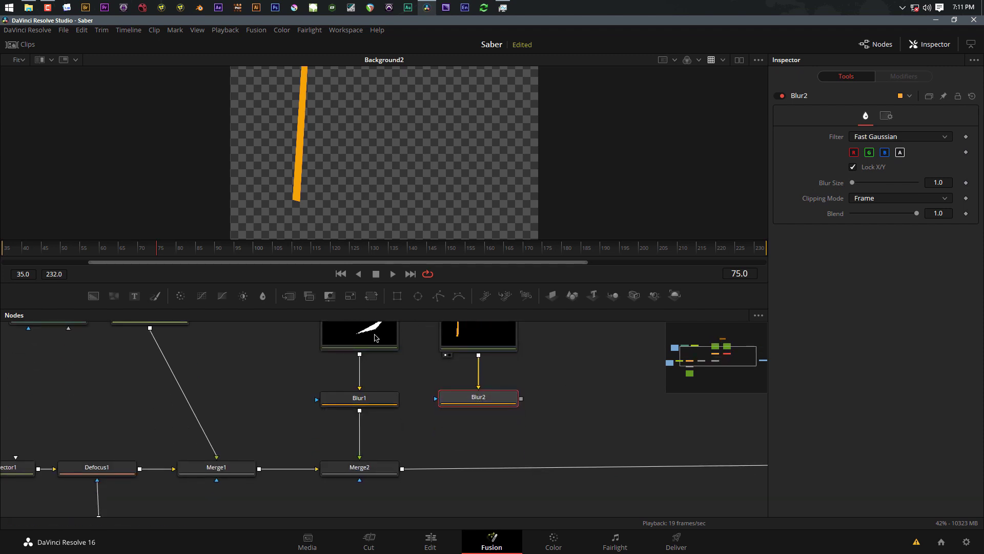
{"action": "scroll", "coordinate": [410, 374], "scroll_direction": "up", "scroll_amount": 1}
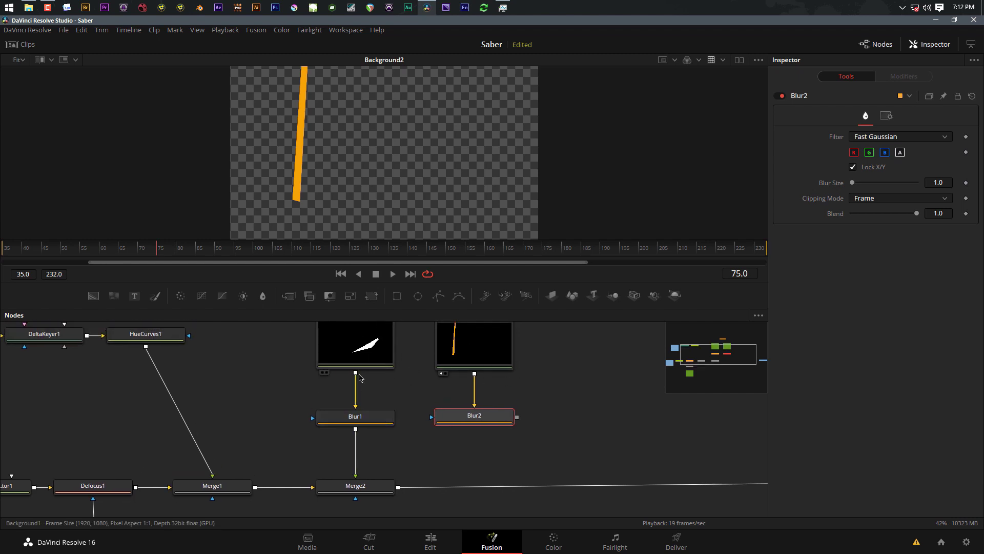
{"action": "left_click_drag", "start_coordinate": [357, 432], "coordinate": [472, 415]}
{"action": "left_click_drag", "start_coordinate": [443, 456], "coordinate": [423, 452]}
{"action": "left_click", "coordinate": [410, 452]}
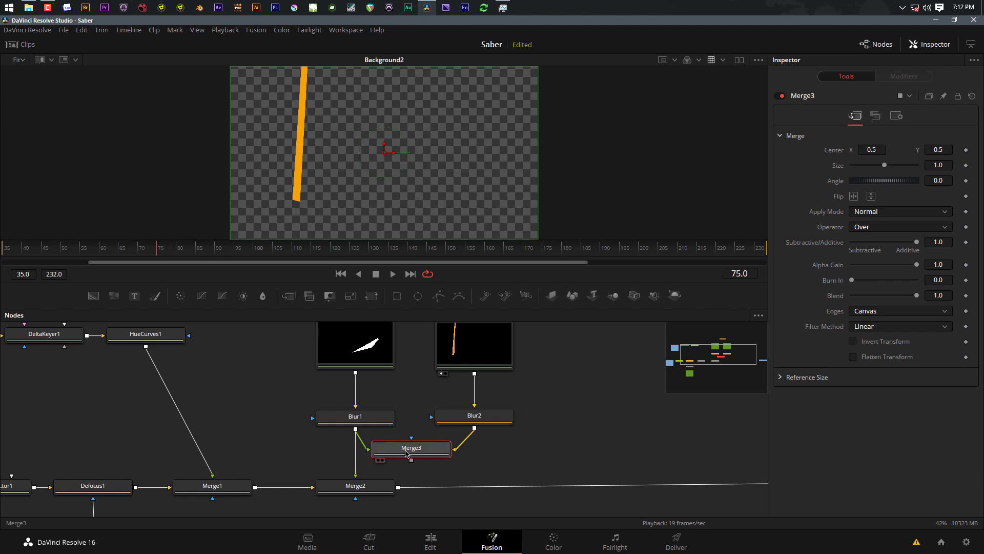
{"action": "key", "text": "1"}
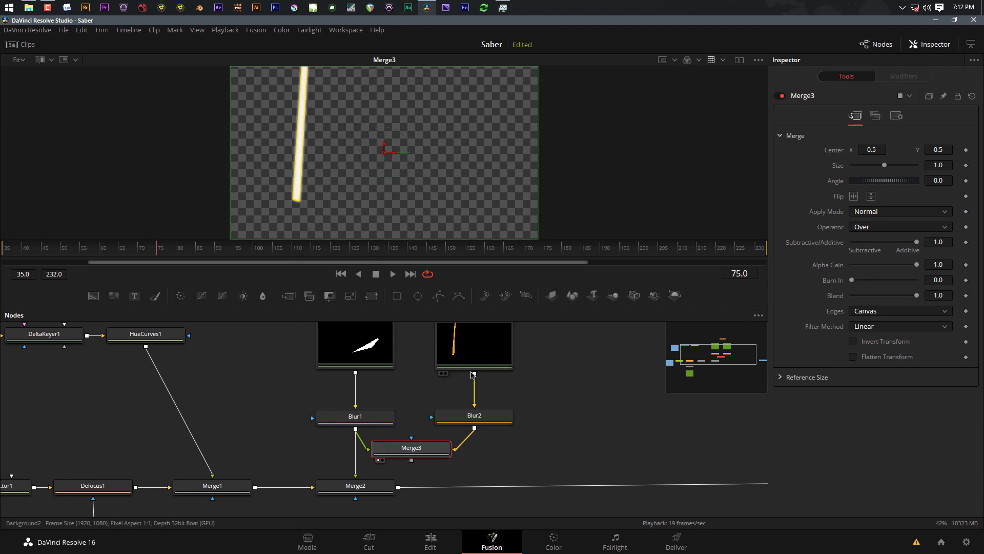
Raise Blur2's size to about 40 and feed Merge3 into Merge2's foreground, viewing Merge2.
{"action": "left_click", "coordinate": [481, 417]}
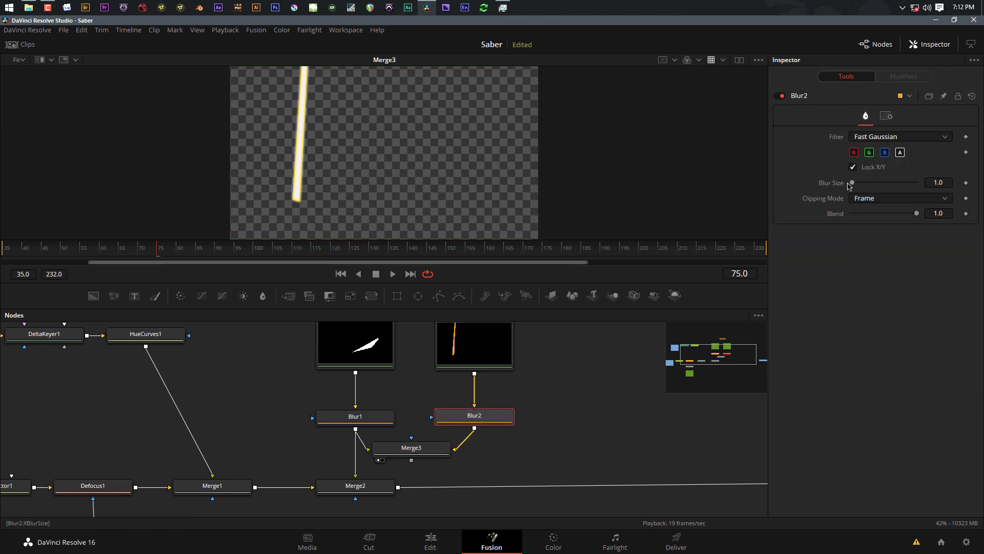
{"action": "left_click_drag", "start_coordinate": [854, 183], "coordinate": [881, 189]}
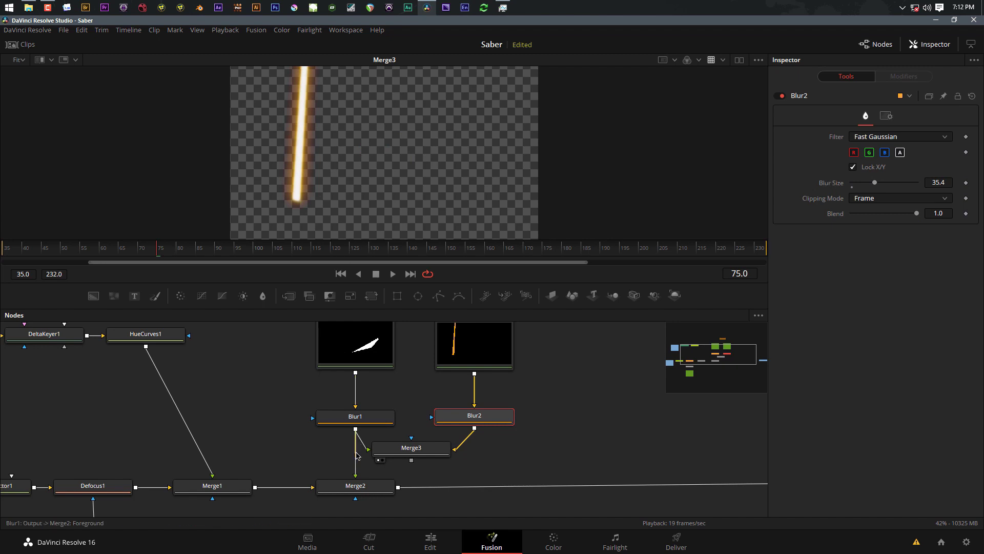
{"action": "left_click_drag", "start_coordinate": [357, 460], "coordinate": [411, 461]}
{"action": "left_click_drag", "start_coordinate": [373, 492], "coordinate": [429, 492]}
{"action": "key", "text": "1"}
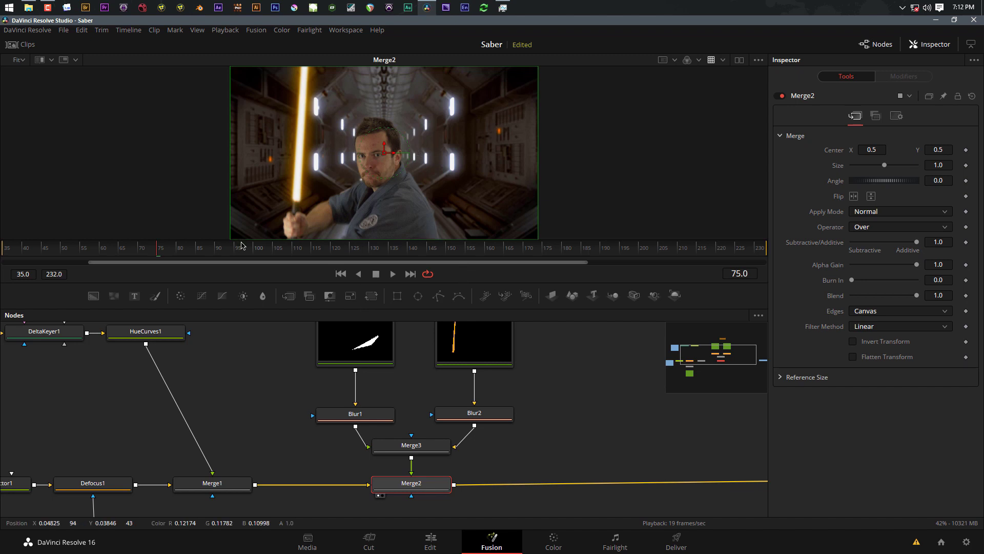
Scrub through frames 98, 91 and onward to 108, zooming to inspect the saber.
{"action": "left_click_drag", "start_coordinate": [242, 248], "coordinate": [253, 248]}
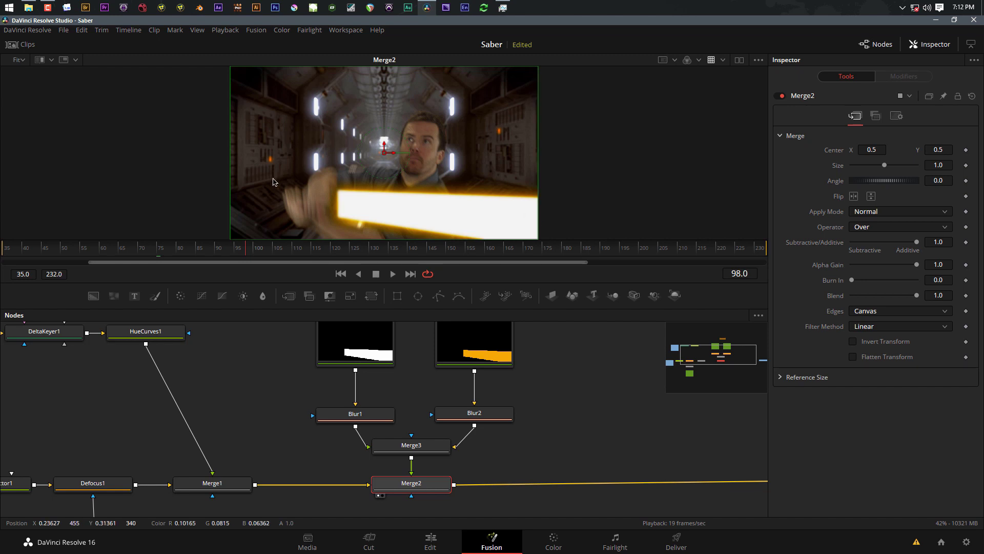
{"action": "left_click", "coordinate": [221, 250]}
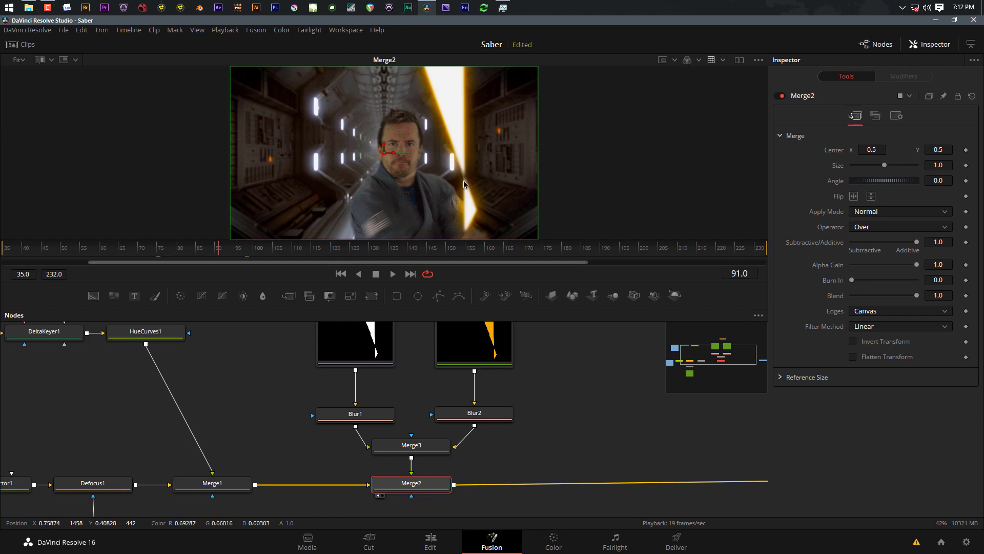
{"action": "scroll", "coordinate": [463, 185], "scroll_direction": "up", "scroll_amount": 4}
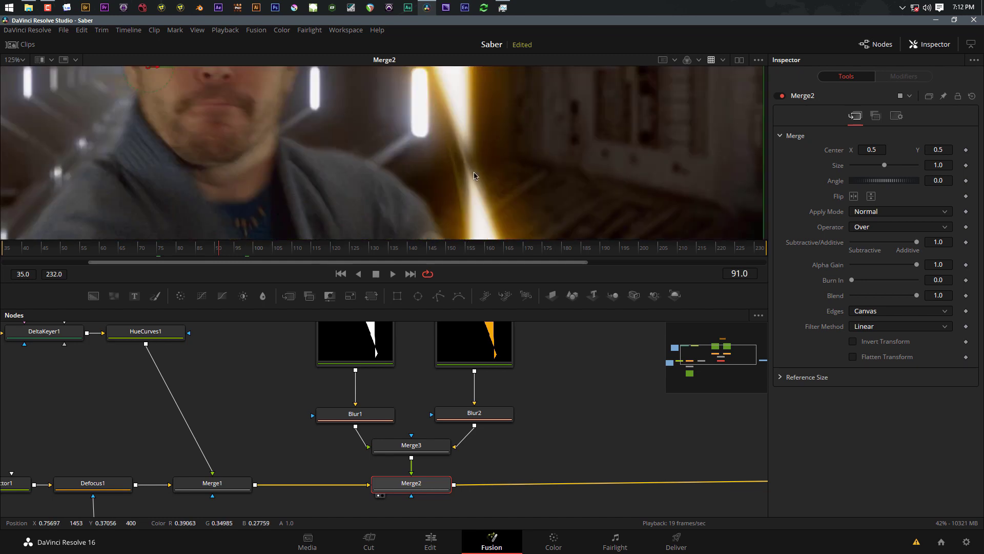
{"action": "scroll", "coordinate": [476, 178], "scroll_direction": "down", "scroll_amount": 5}
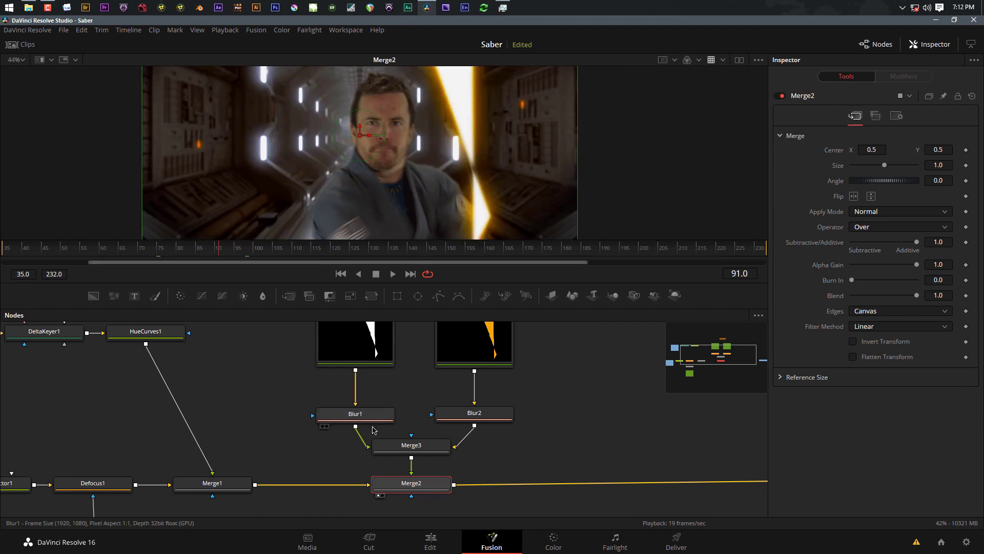
{"action": "left_click_drag", "start_coordinate": [202, 241], "coordinate": [281, 258]}
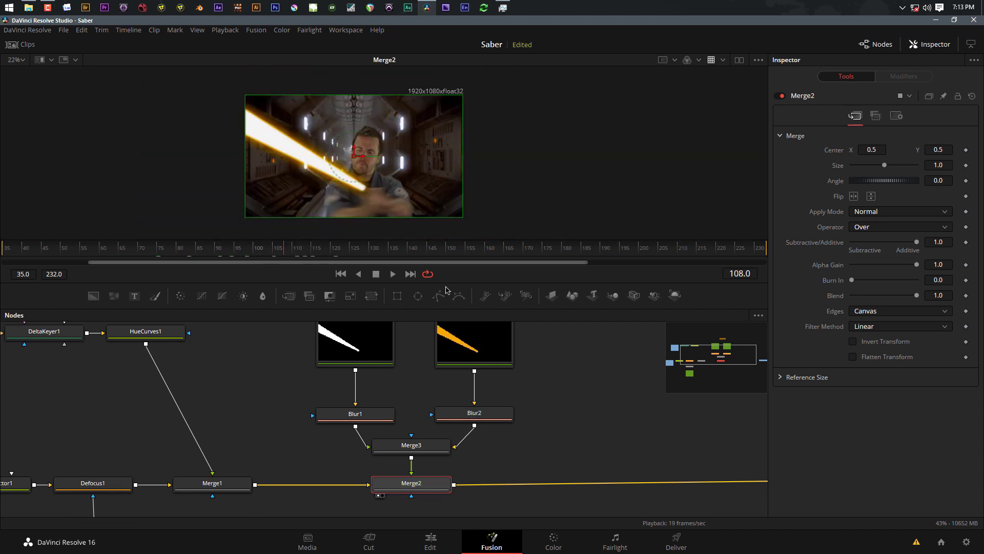
Shift Background2's hue through red and green to blue (Hue 0.6), then go to the Color page.
{"action": "left_click_drag", "start_coordinate": [421, 350], "coordinate": [419, 417]}
{"action": "left_click_drag", "start_coordinate": [427, 334], "coordinate": [416, 336]}
{"action": "scroll", "coordinate": [416, 336], "scroll_direction": "up", "scroll_amount": 1}
{"action": "left_click", "coordinate": [472, 410]}
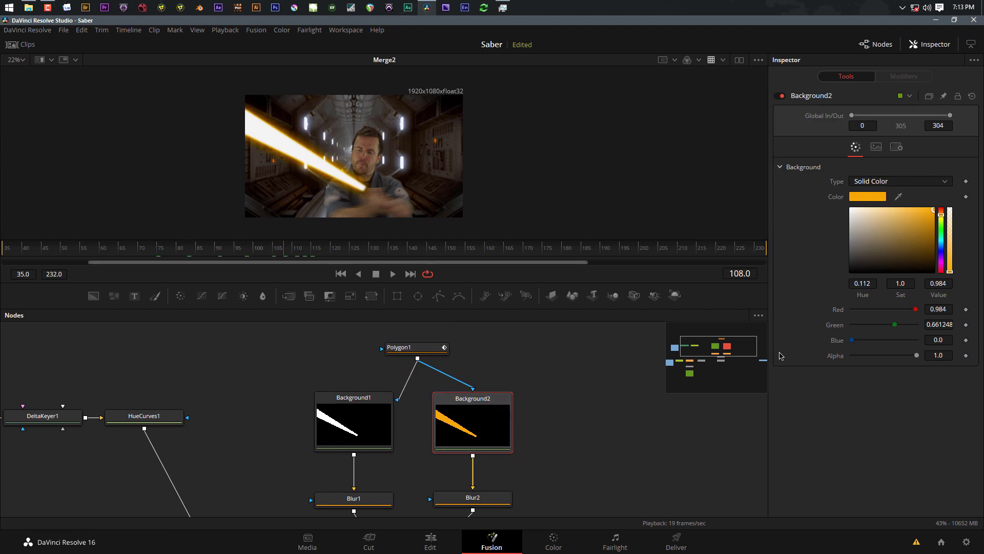
{"action": "left_click_drag", "start_coordinate": [936, 217], "coordinate": [941, 199]}
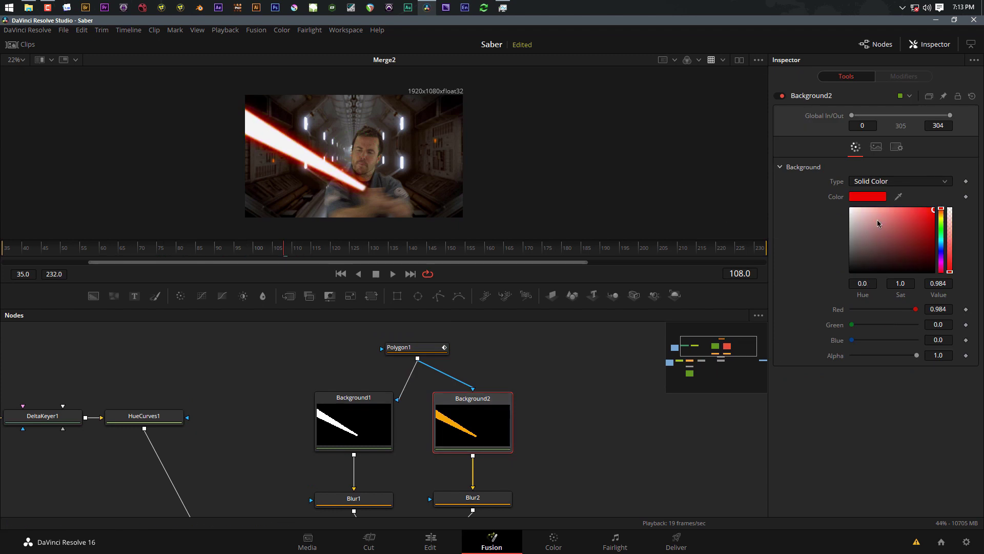
{"action": "left_click", "coordinate": [943, 226]}
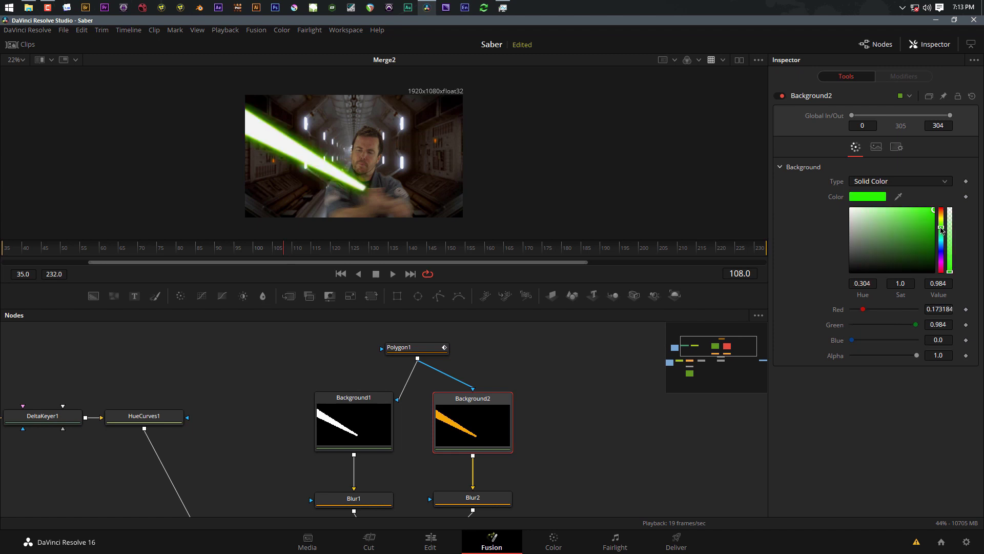
{"action": "left_click_drag", "start_coordinate": [942, 231], "coordinate": [942, 247]}
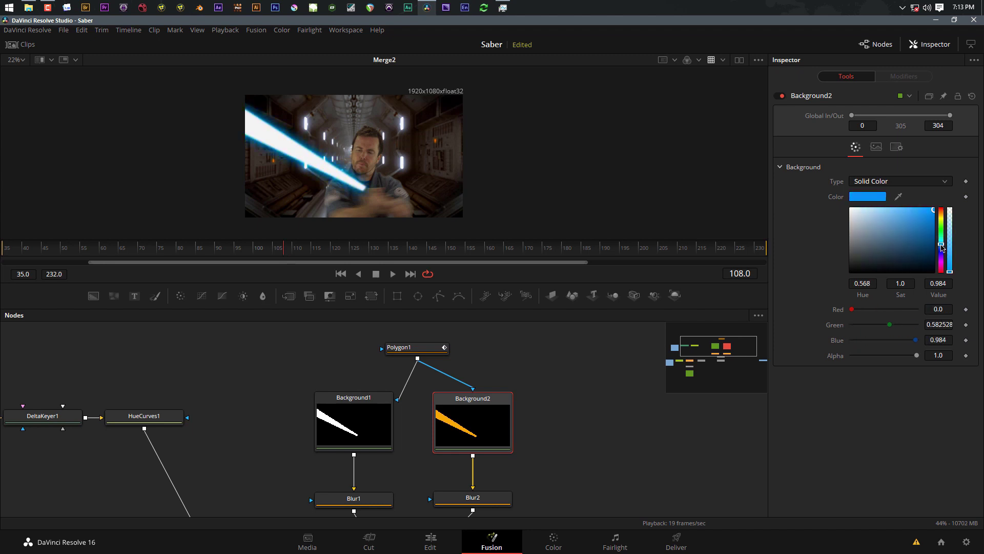
{"action": "mouse_move", "coordinate": [942, 248]}
{"action": "left_mouse_down"}
{"action": "mouse_move", "coordinate": [942, 263]}
{"action": "mouse_move", "coordinate": [943, 251]}
{"action": "left_mouse_up"}
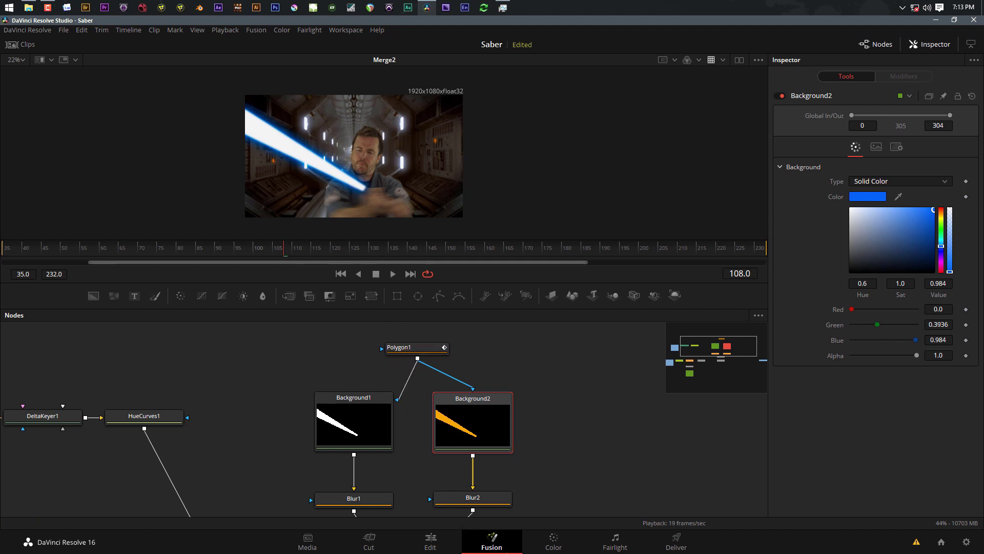
{"action": "left_click", "coordinate": [554, 545]}
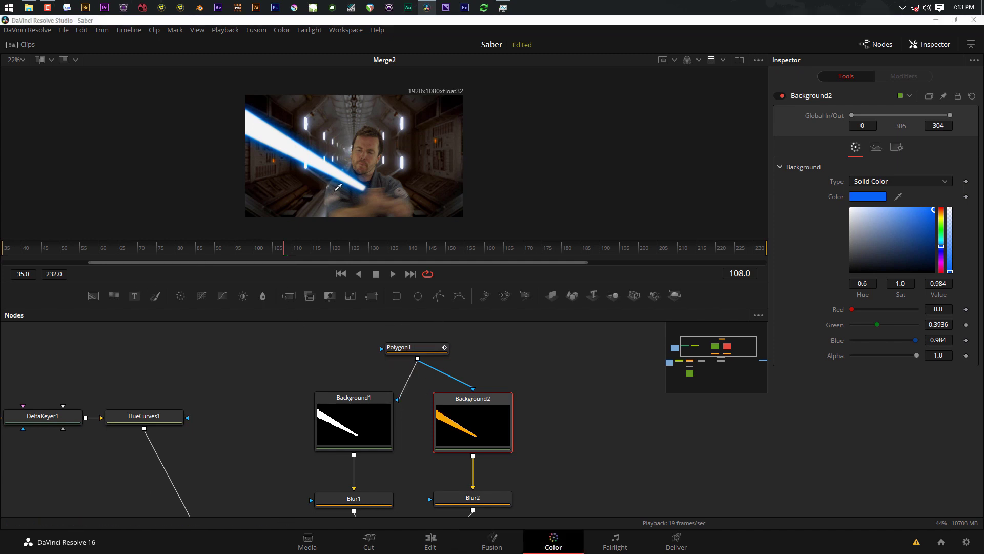